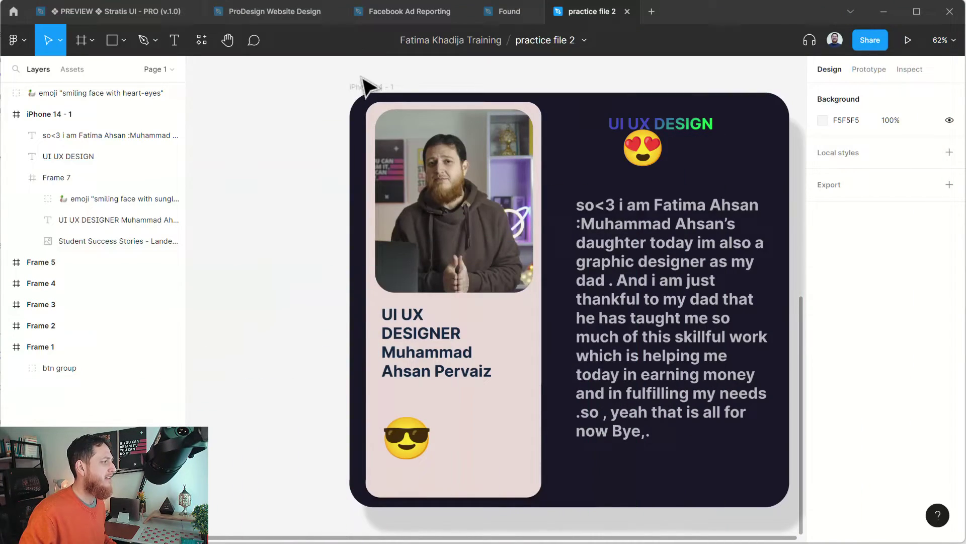
- Walk the iPhone 14 - 1 layer tree down to the UI UX DESIGNER title and back up to the frame
left_click(367, 87)
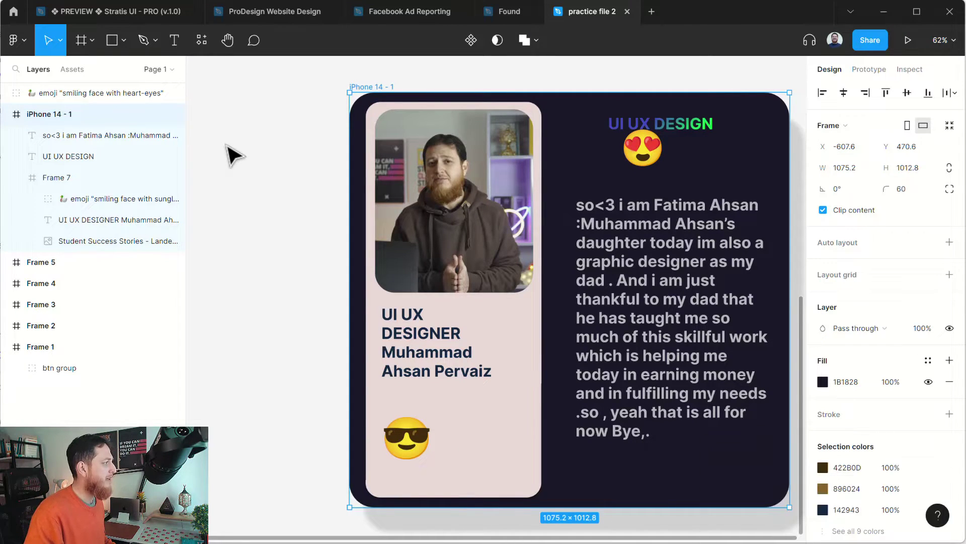
key("Return")
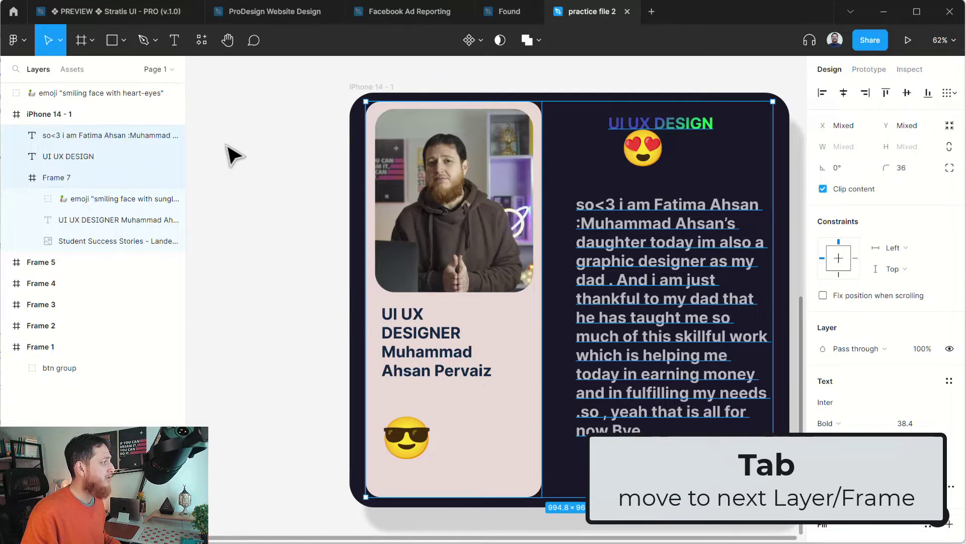
key("Tab")
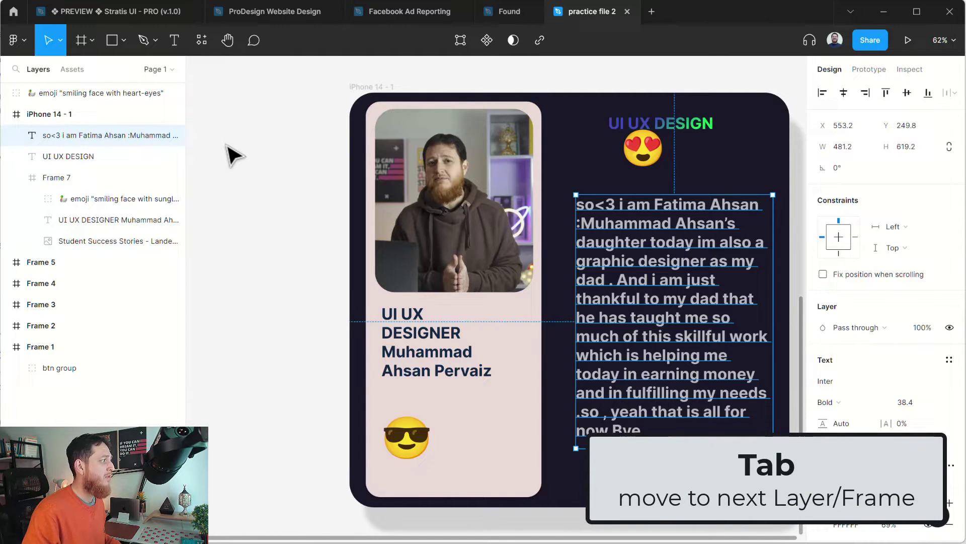
key("Tab")
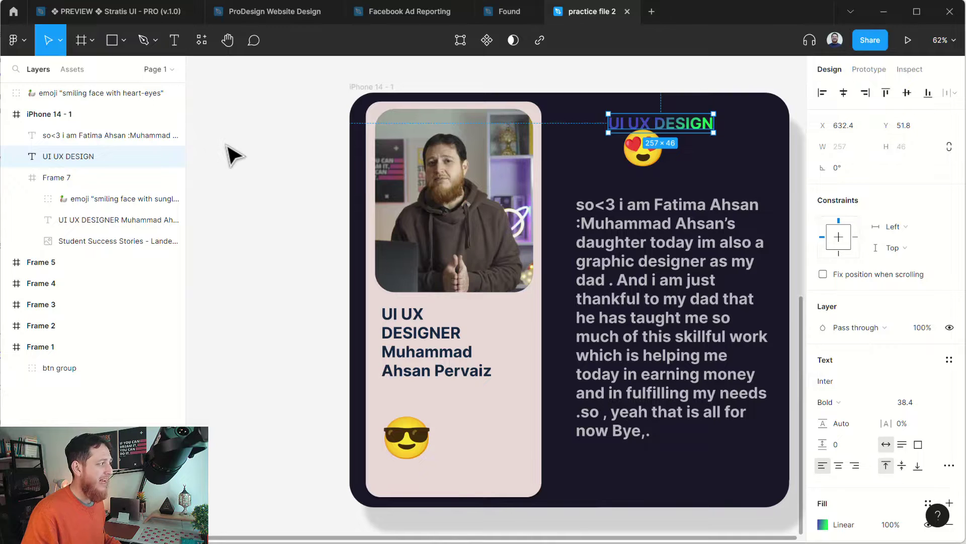
key("Tab")
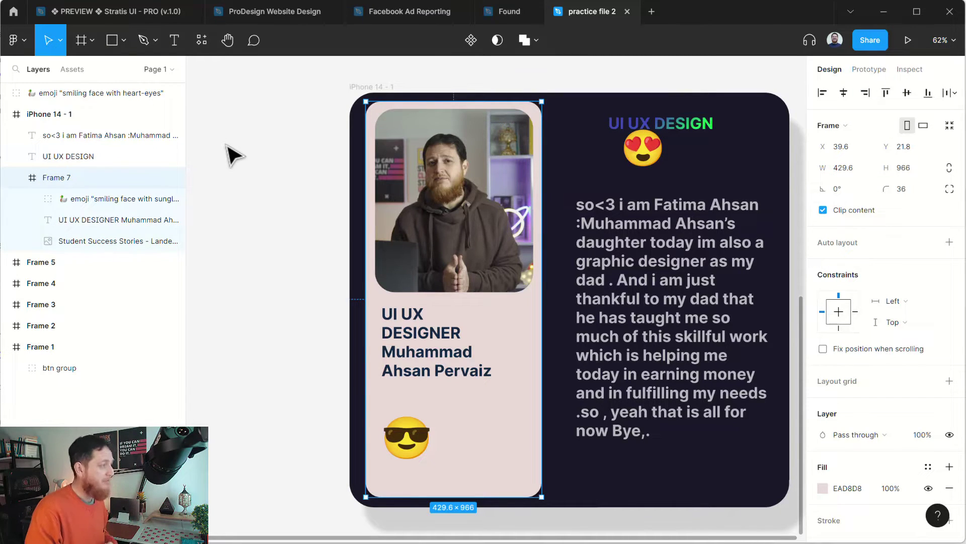
key("Return")
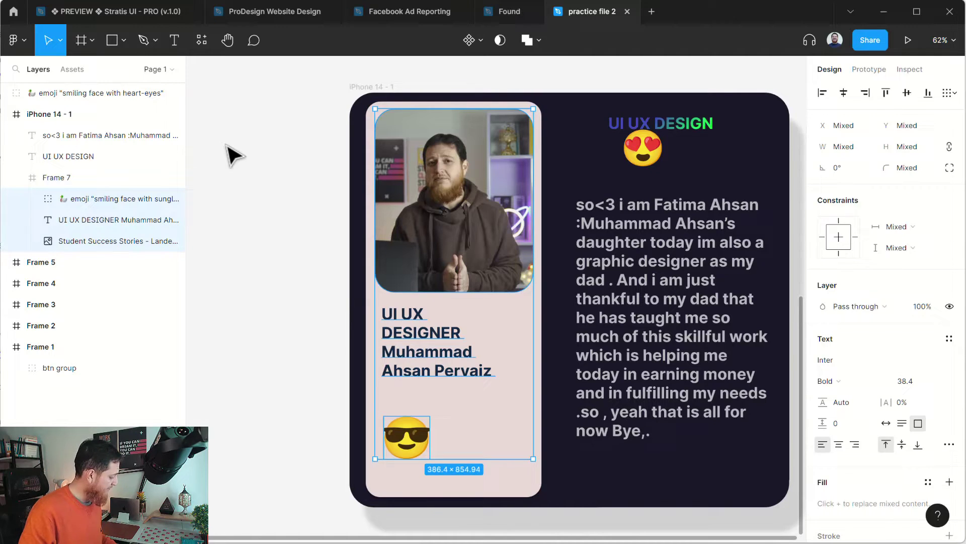
key("Tab")
key("Tab")
key("Tab")
key("Tab")
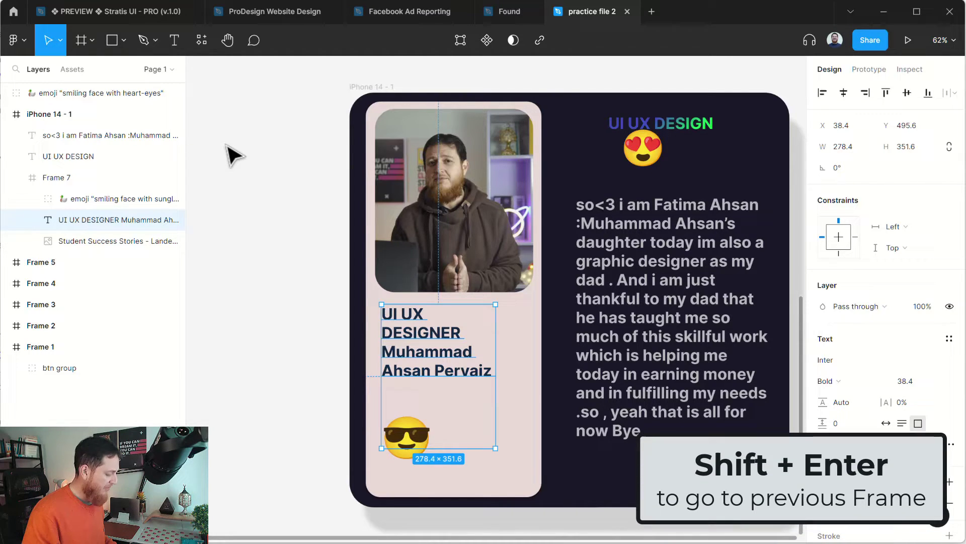
key("shift+Return")
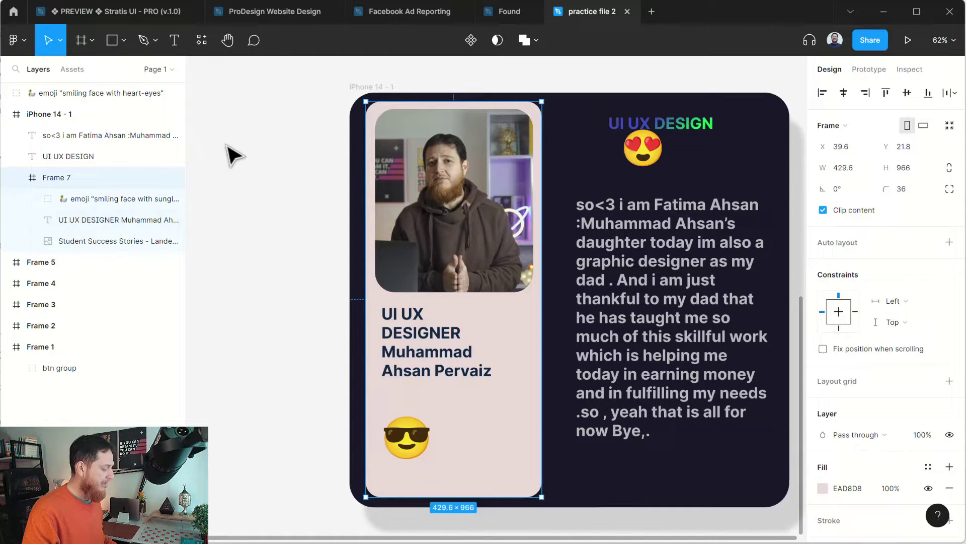
key("shift+Return")
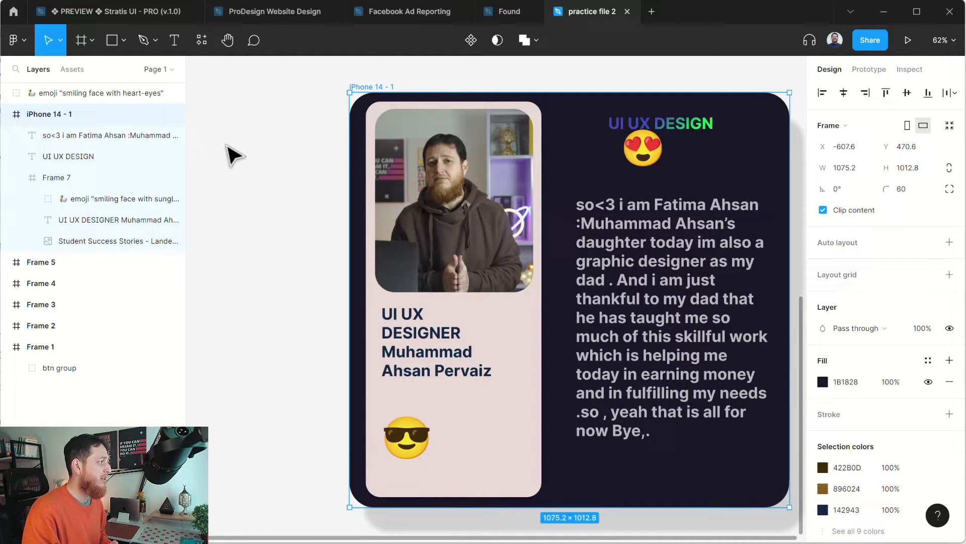
- Jump from the paragraph and title text layers to their parent frames, then clear the selection
left_click(308, 256)
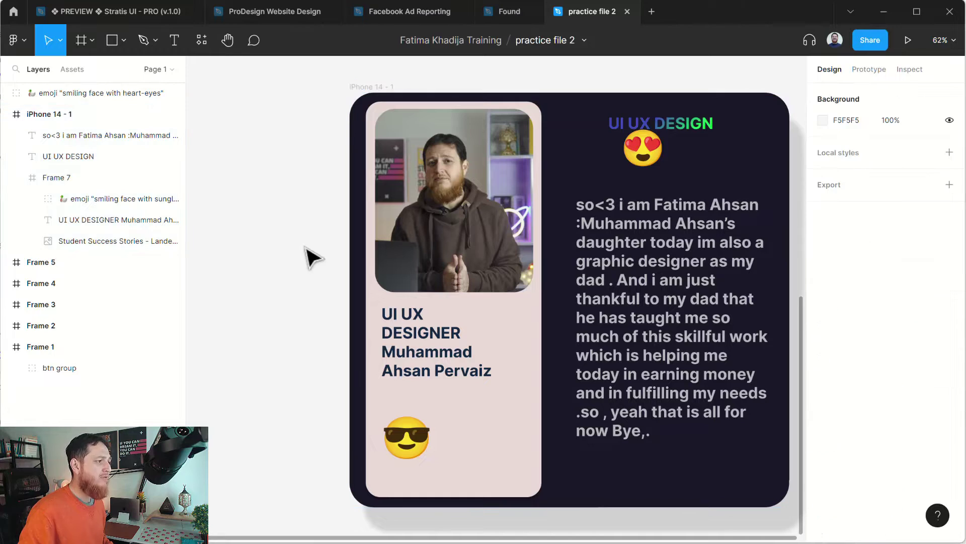
left_click(629, 300)
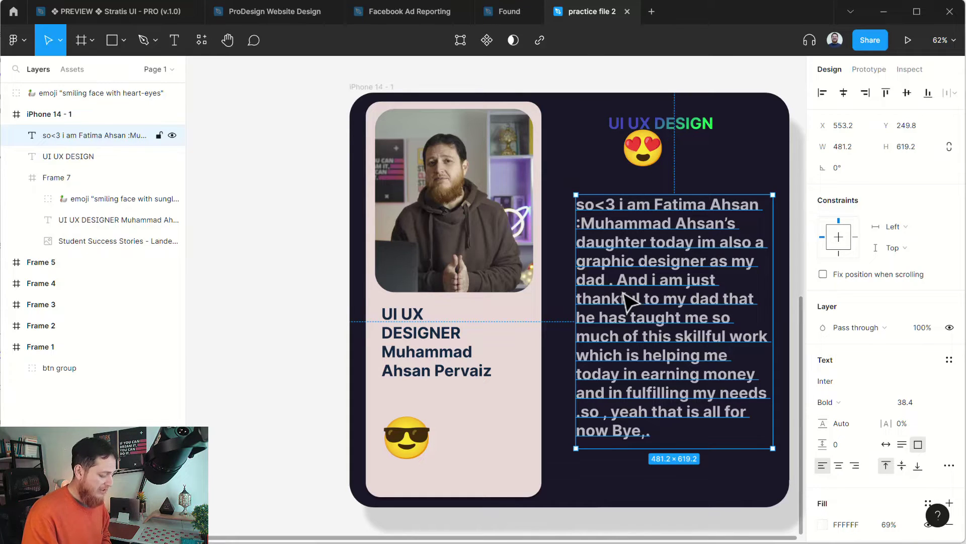
key("backslash")
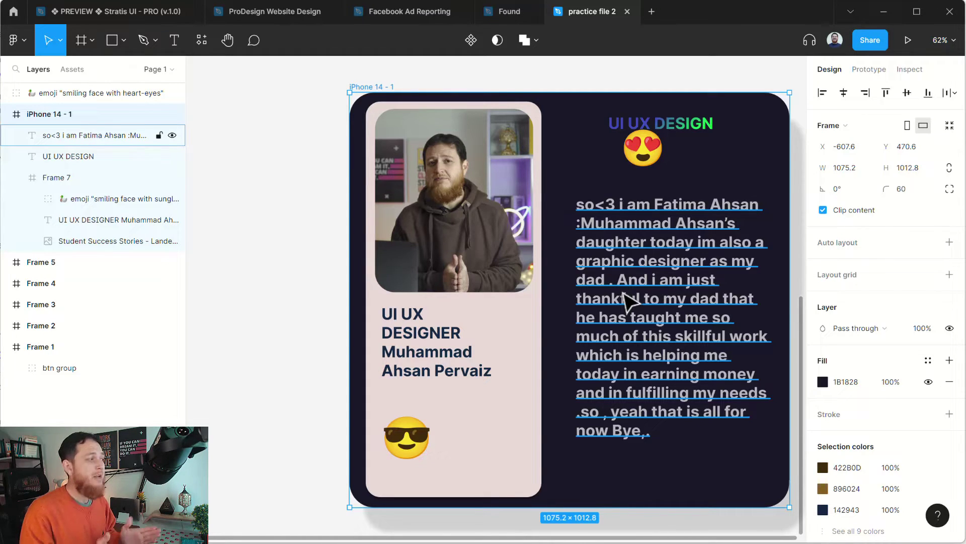
left_click(130, 221)
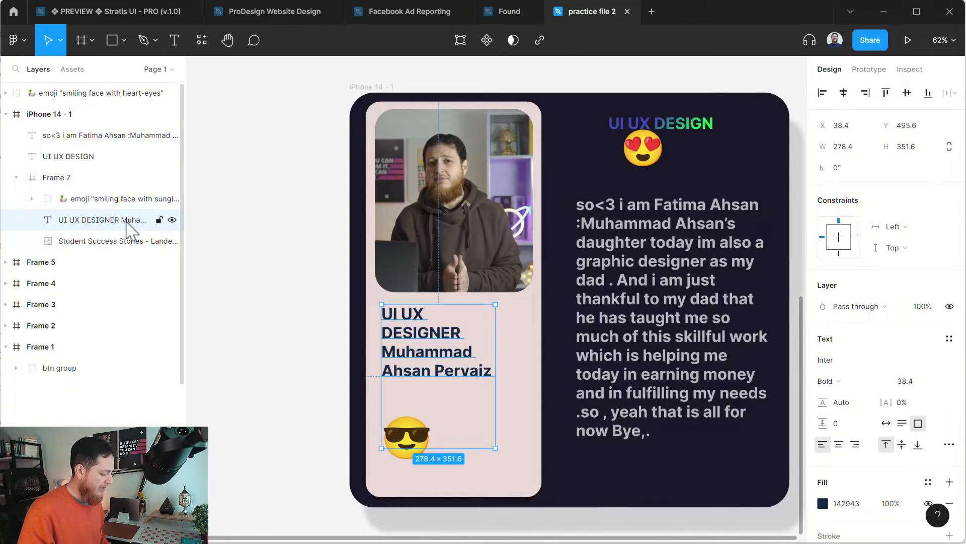
key("Escape")
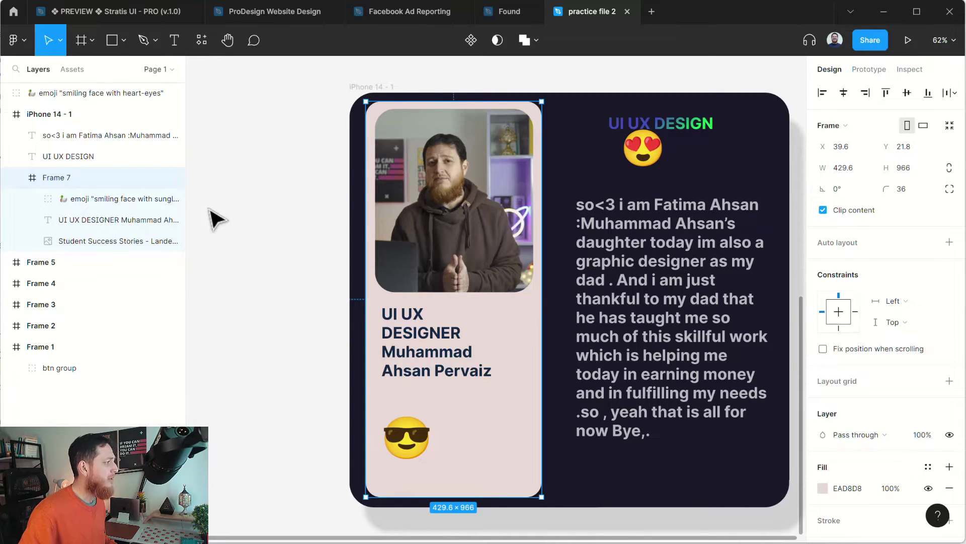
left_click(258, 195)
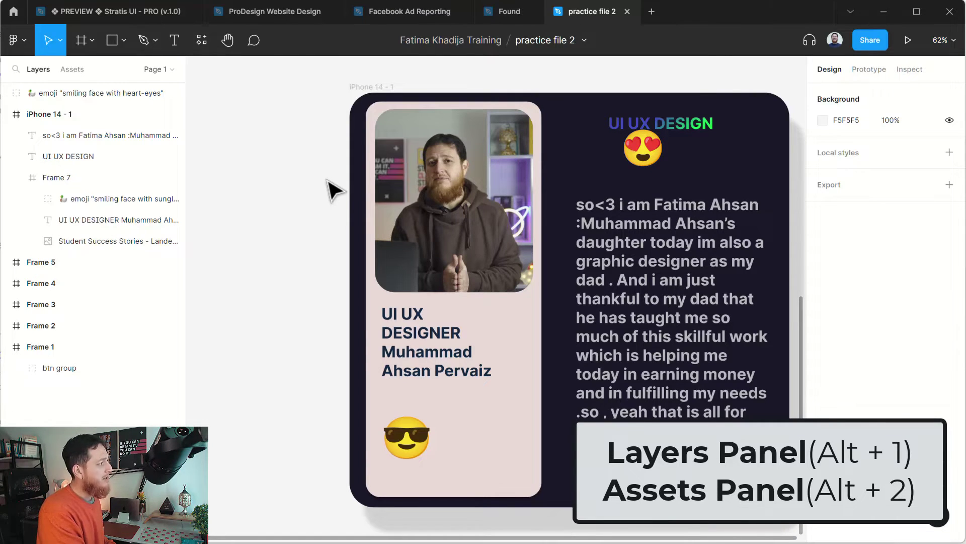
- Toggle the left sidebar between the assets and layers lists
key("alt+2")
key("alt+1")
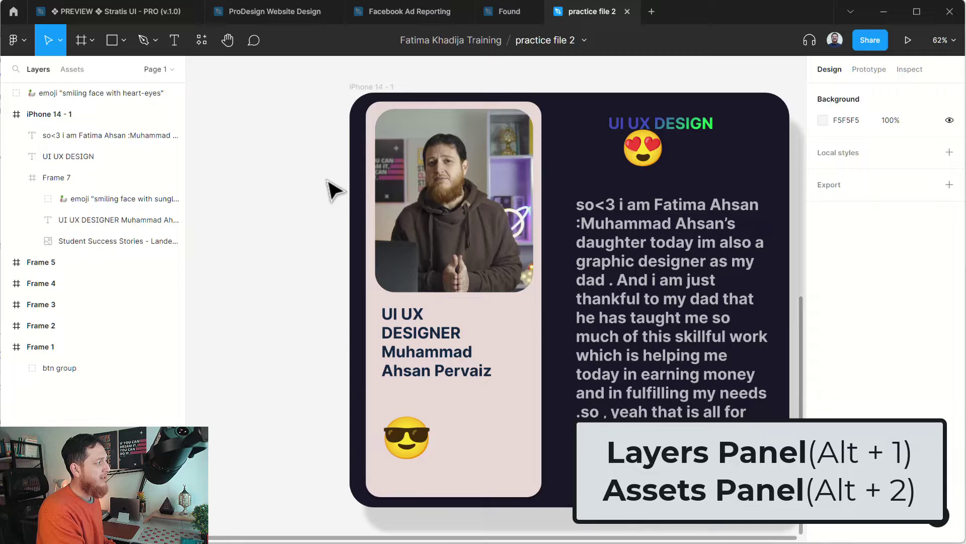
key("alt+2")
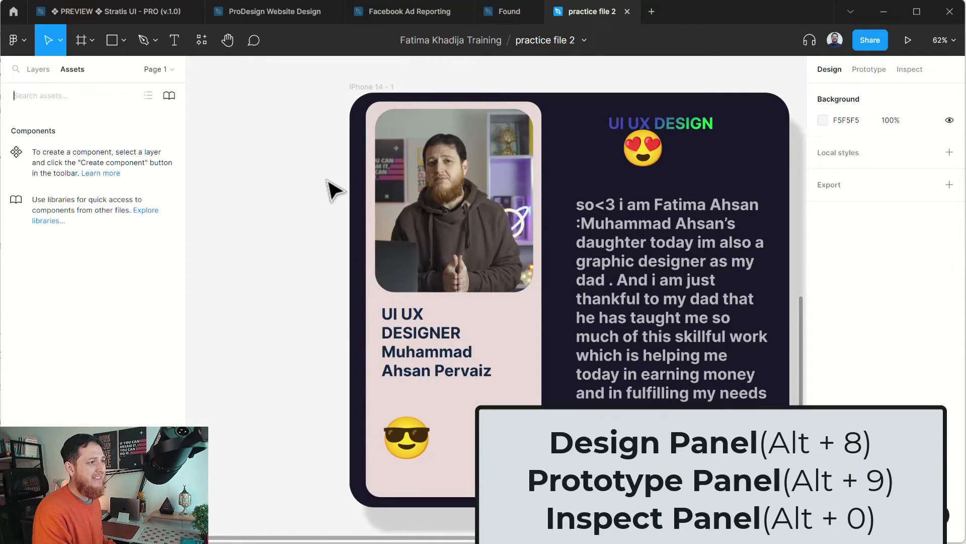
- Cycle the right panel through design, prototype and inspect CSS code, then restore the layers list
key("alt+9")
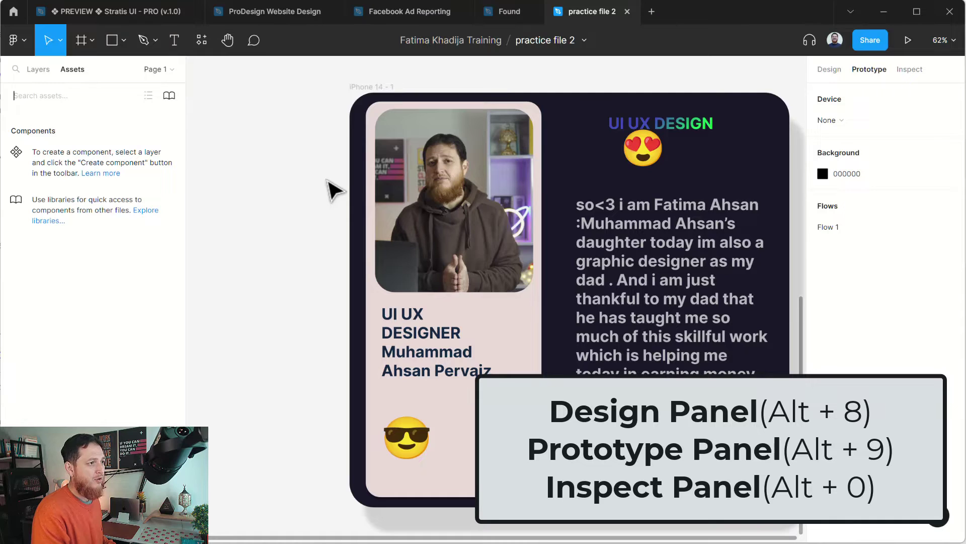
key("alt+0")
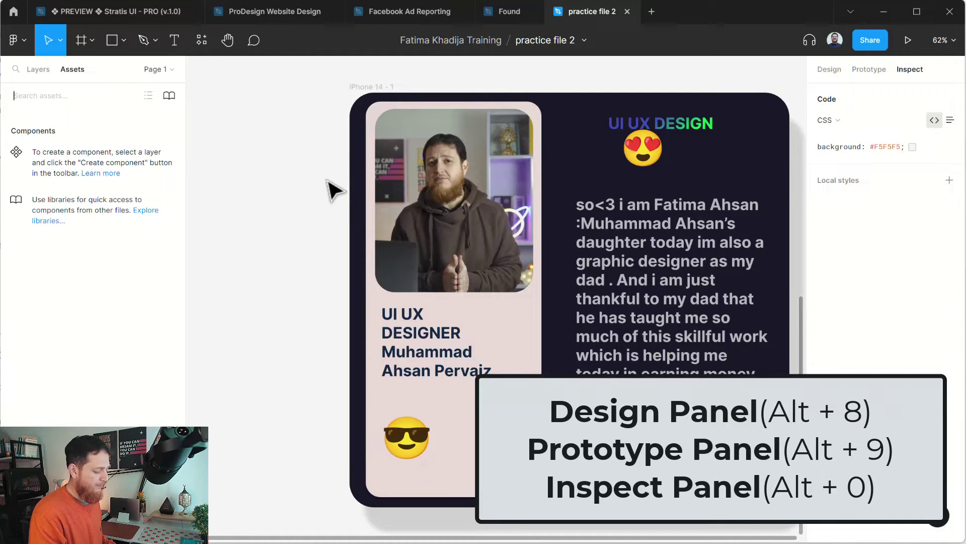
key("alt+9")
key("alt+8")
key("alt+0")
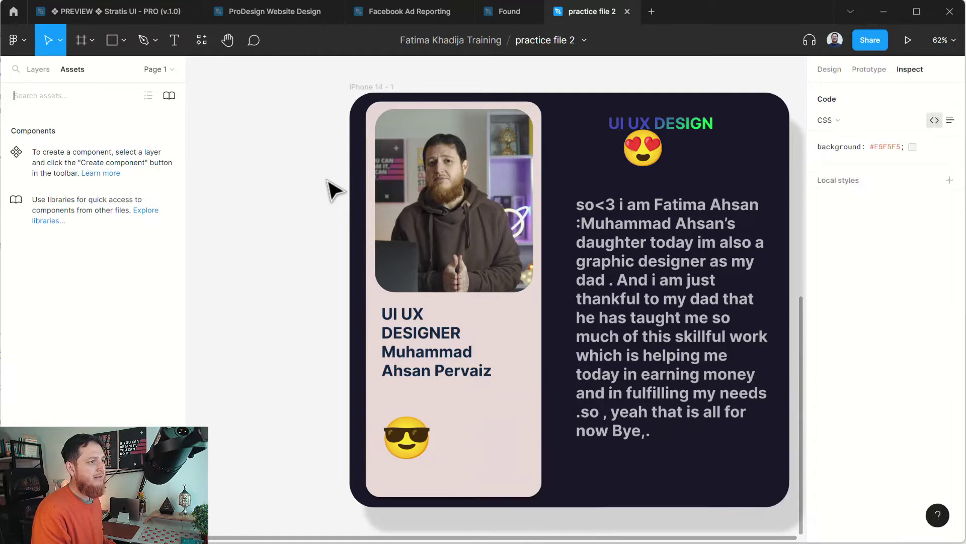
key("alt+8")
key("alt+0")
key("alt+9")
key("alt+8")
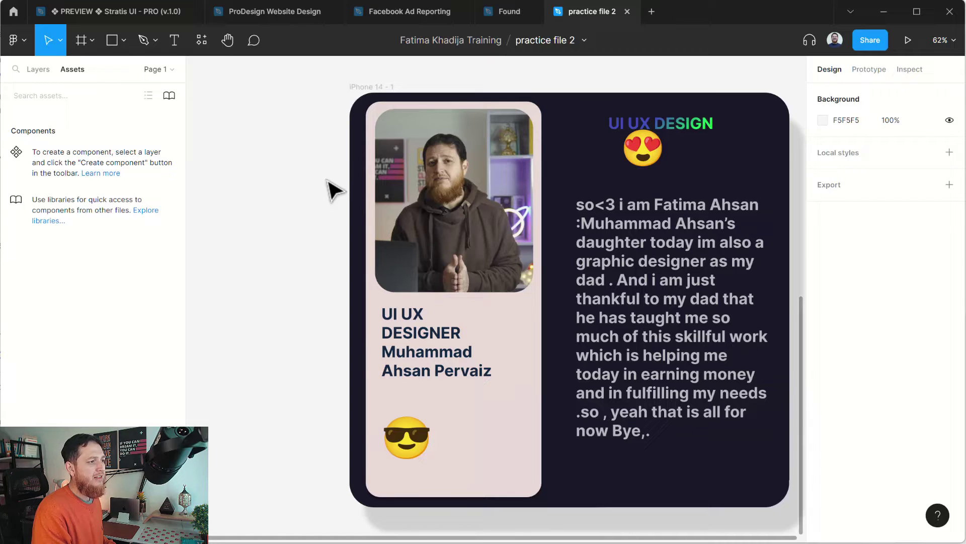
key("alt+9")
key("alt+0")
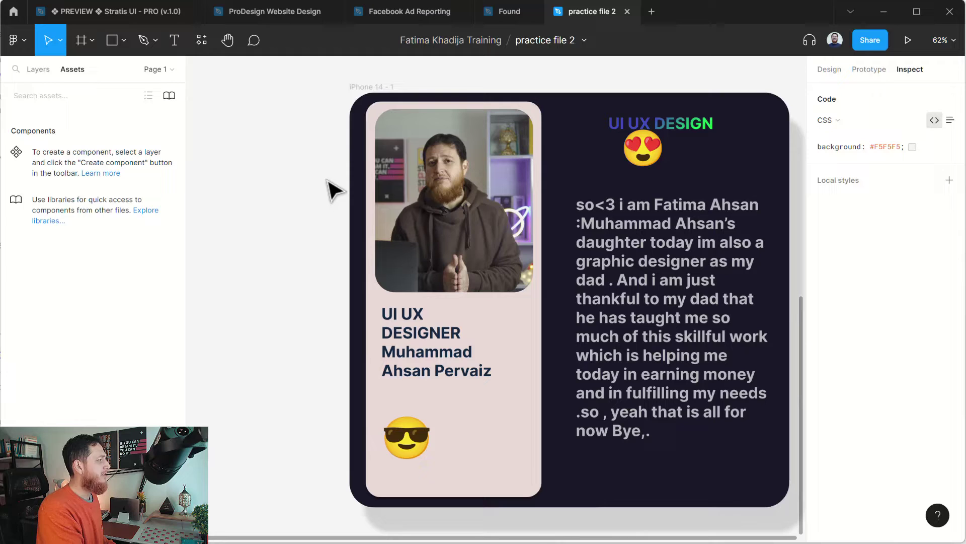
key("alt+1")
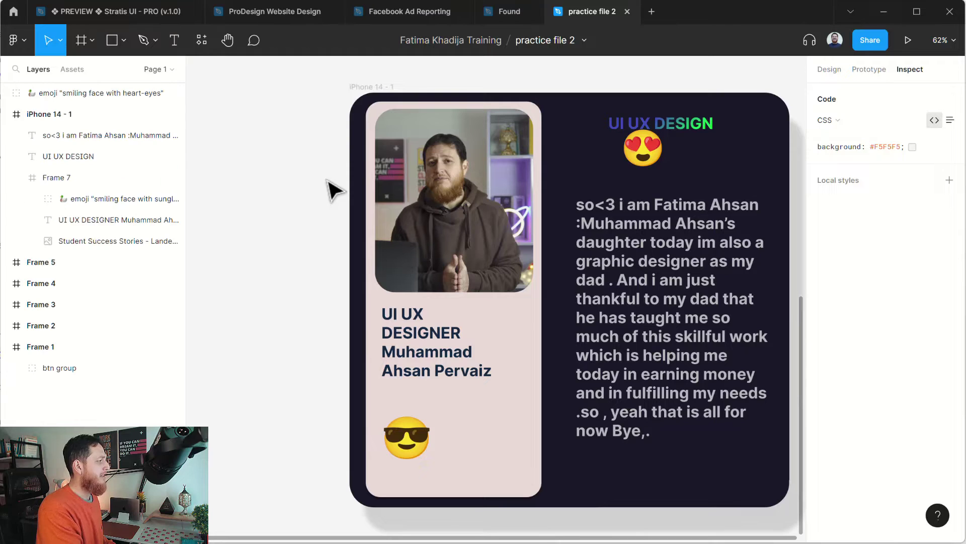
- Shift the card up-left, nest the heart-eyes emoji under UI UX DESIGN, and show the frame's design properties
left_click(366, 89)
left_click_drag(366, 90, 325, 84)
left_click(638, 151)
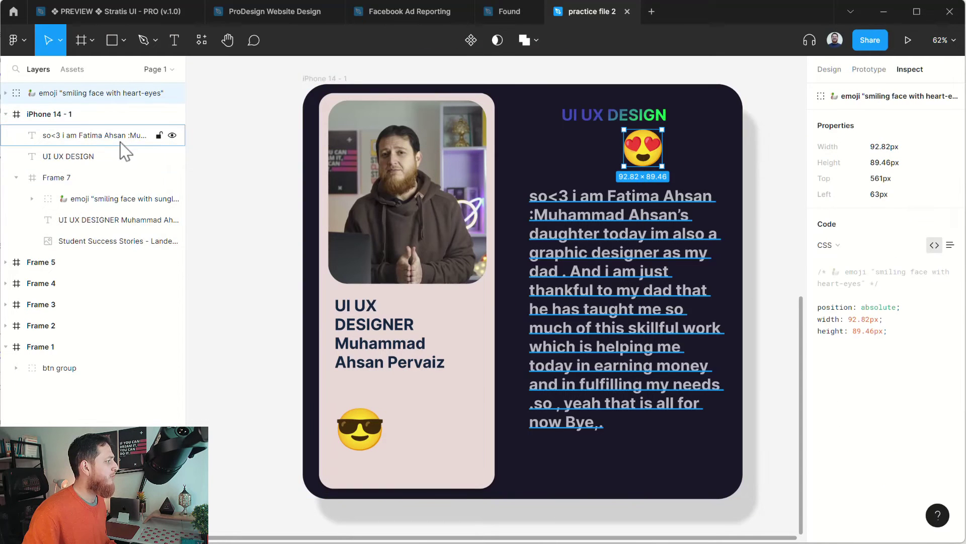
left_click_drag(70, 100, 73, 133)
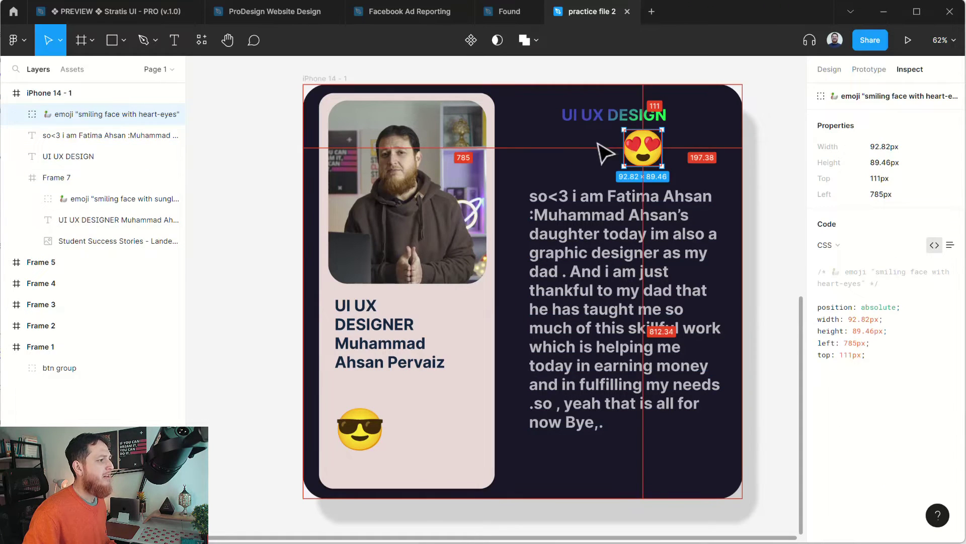
left_click_drag(639, 153, 614, 157)
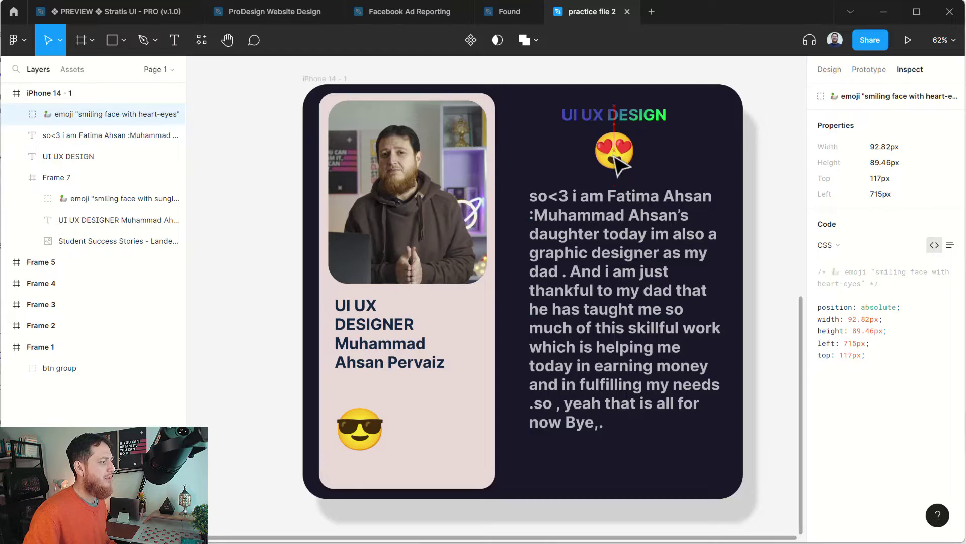
left_click(331, 80)
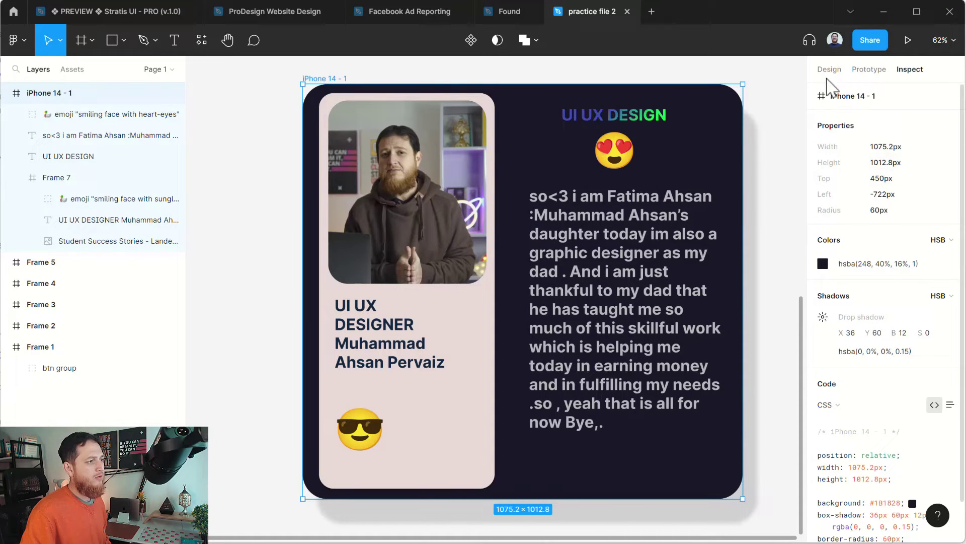
left_click(829, 70)
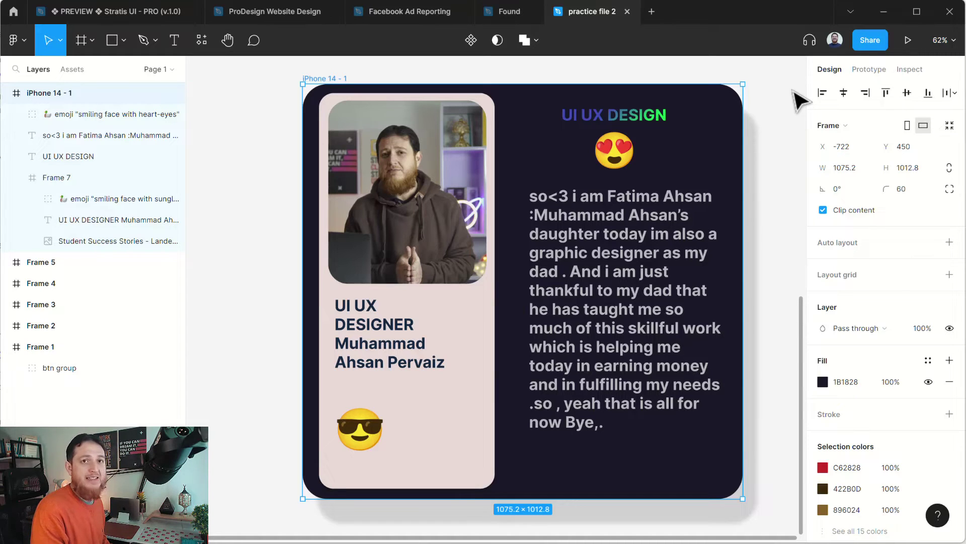
- Scale the iPhone 14 - 1 frame by 0.7 anchored at its centre with the K scale tool
key("k")
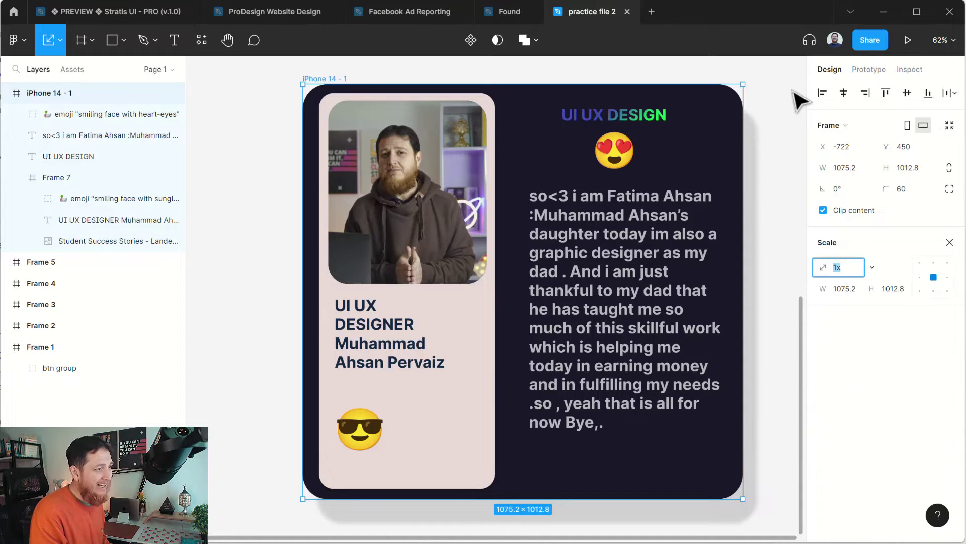
left_click(947, 263)
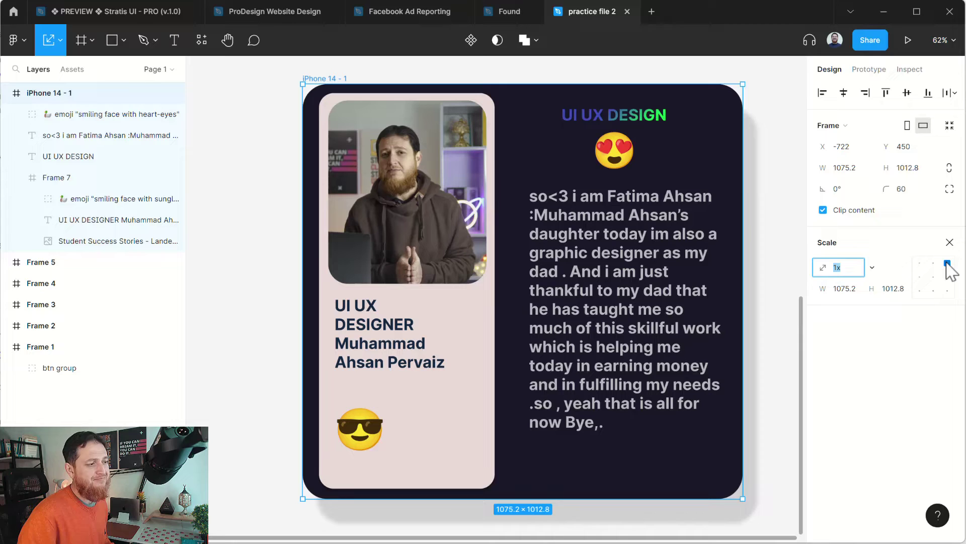
left_click(934, 277)
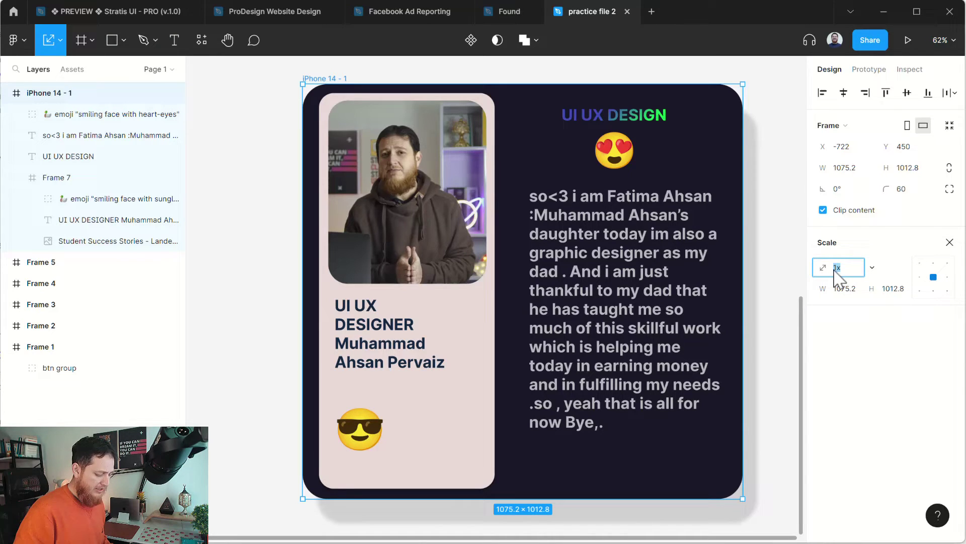
type("0.7")
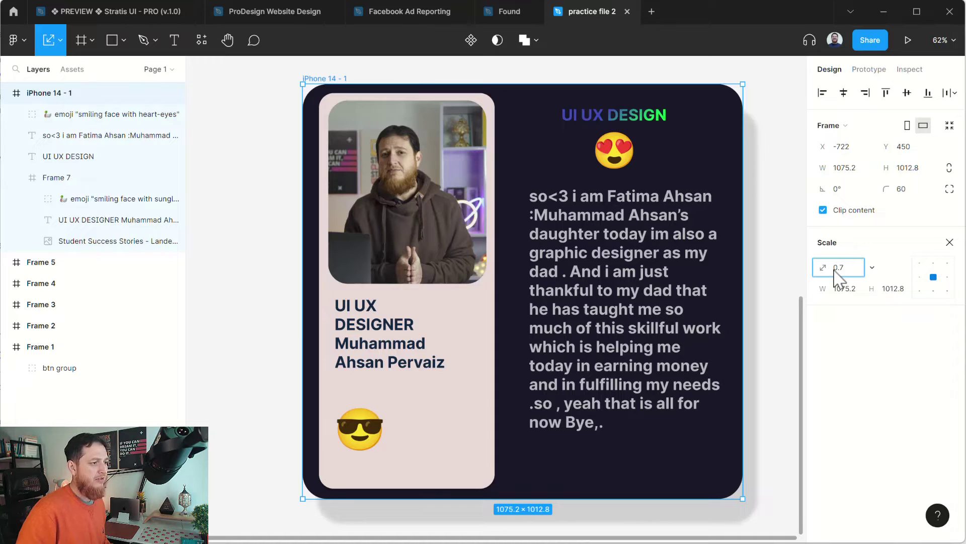
key("Return")
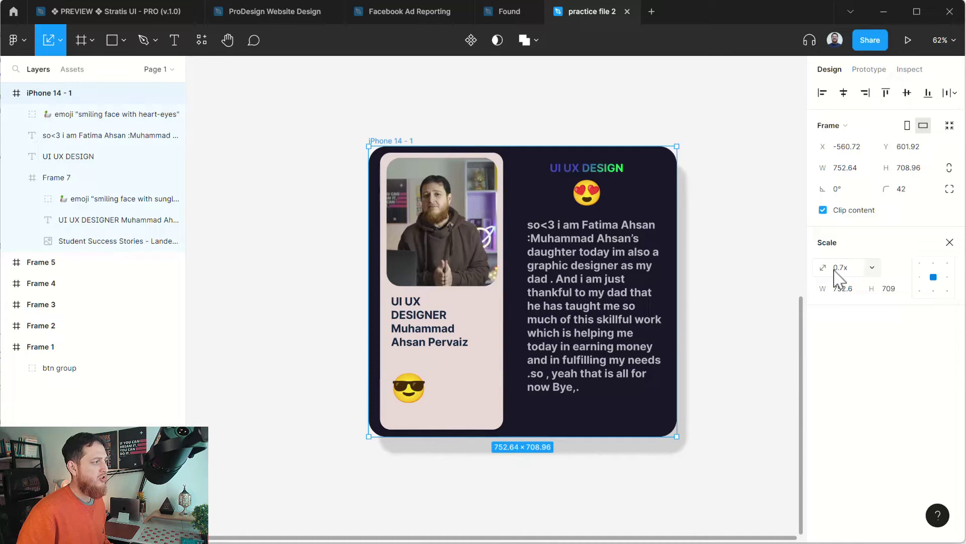
- Scale the frame again by 1.3, reaching 978.43 × 921.65
left_click(272, 301)
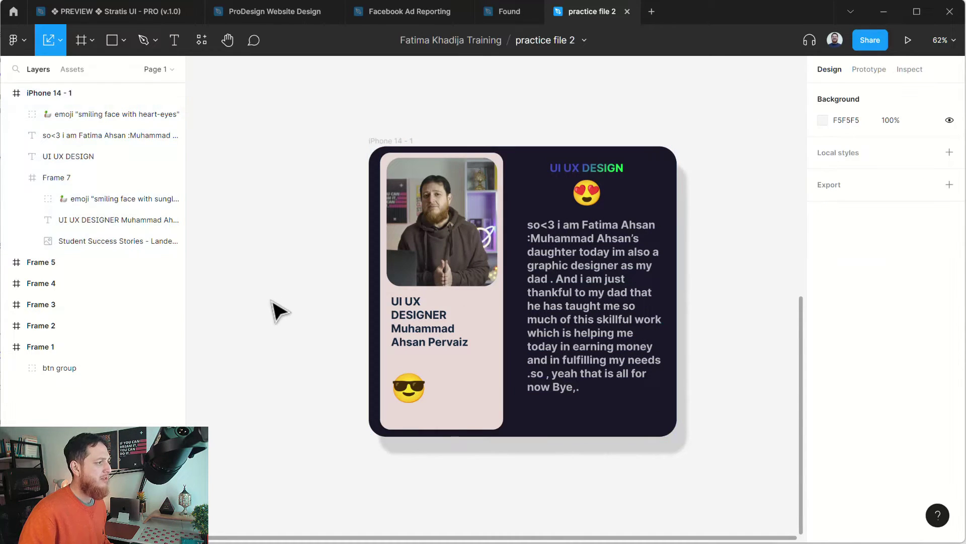
left_click(373, 142)
left_click(852, 268)
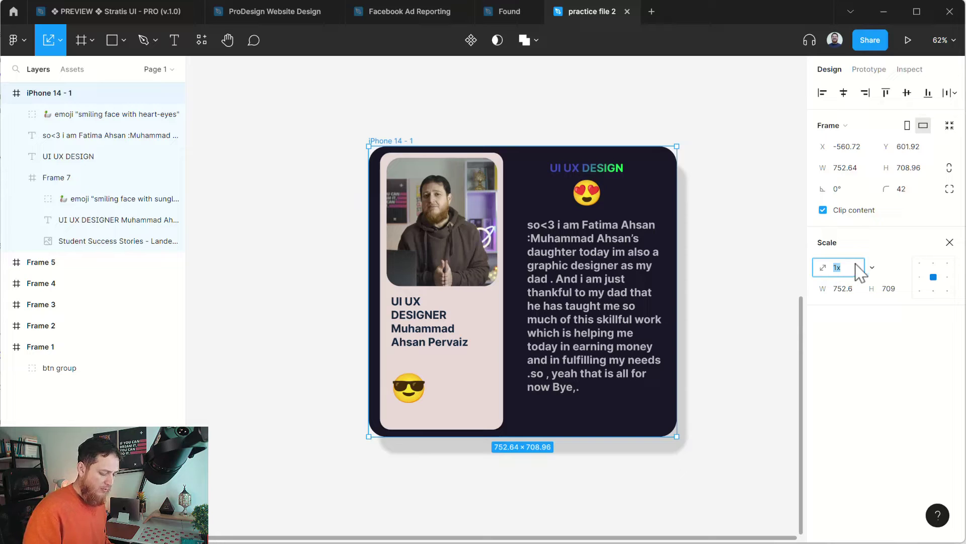
type("1.3")
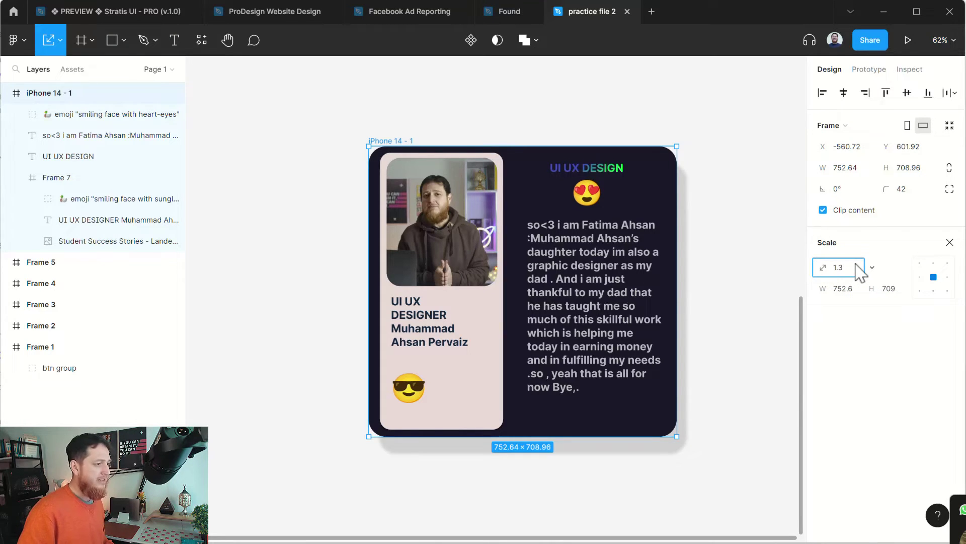
key("Return")
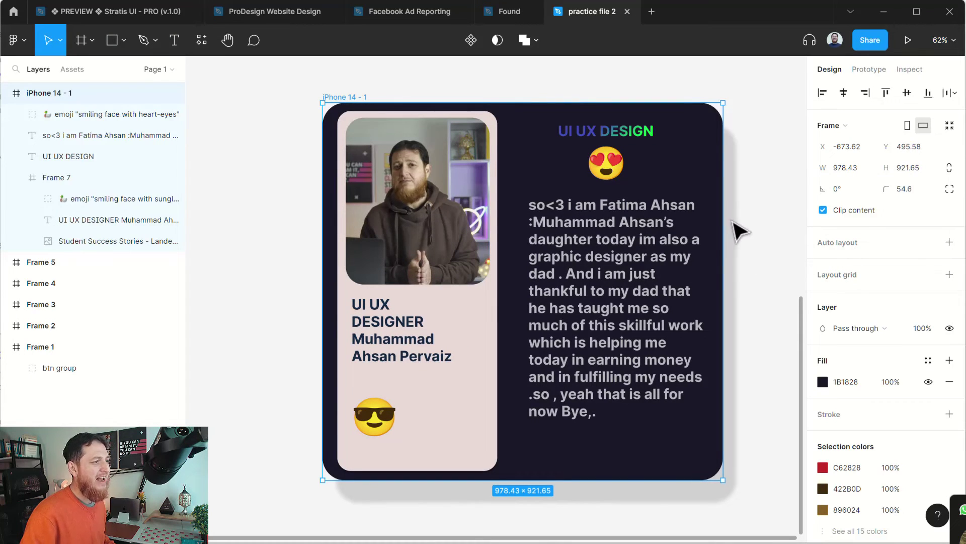
left_click(846, 171)
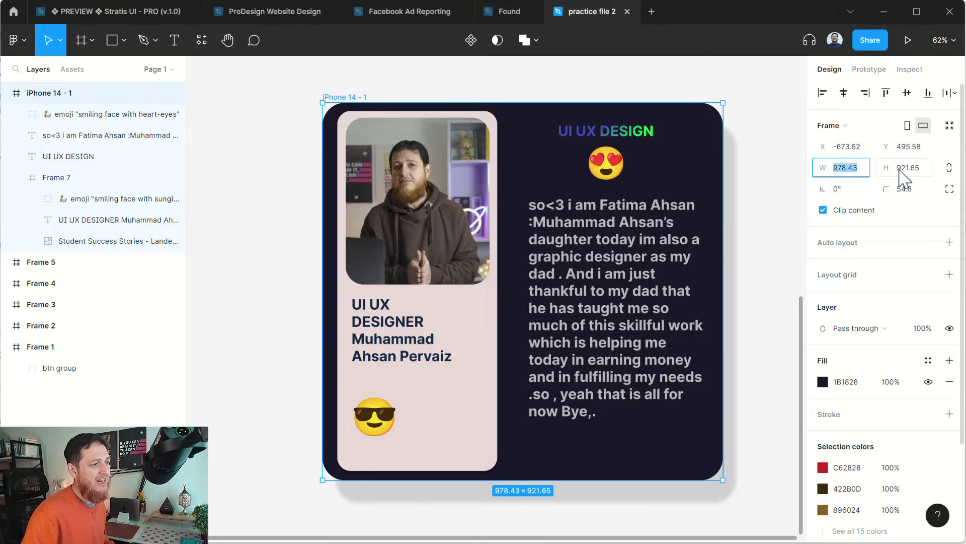
- Select the iPhone 14 - 1 frame and focus its fill hex value
left_click(773, 256)
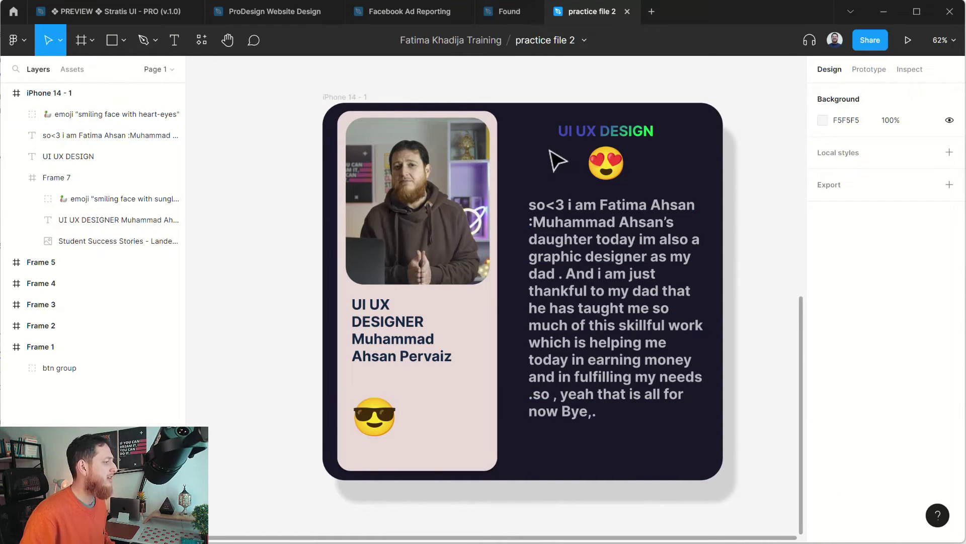
left_click(482, 376)
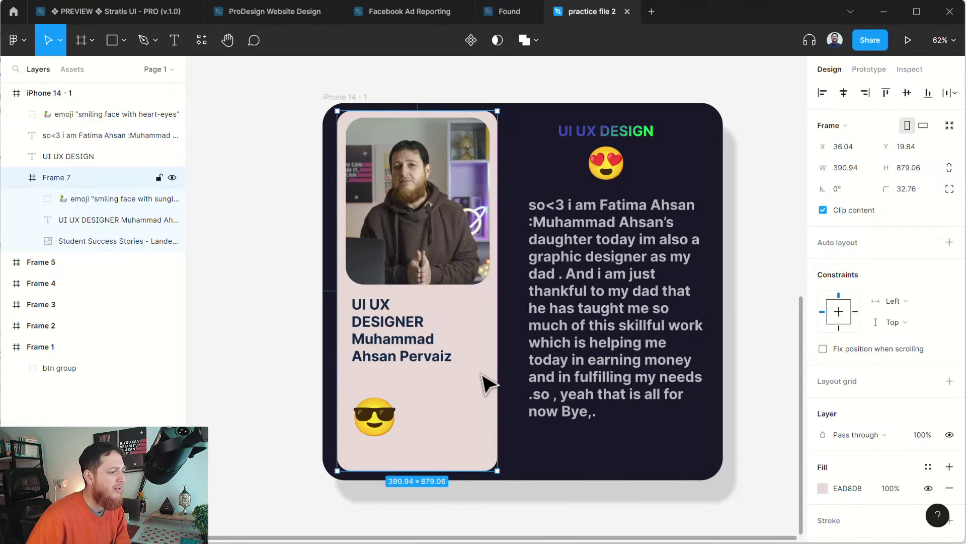
left_click(543, 192)
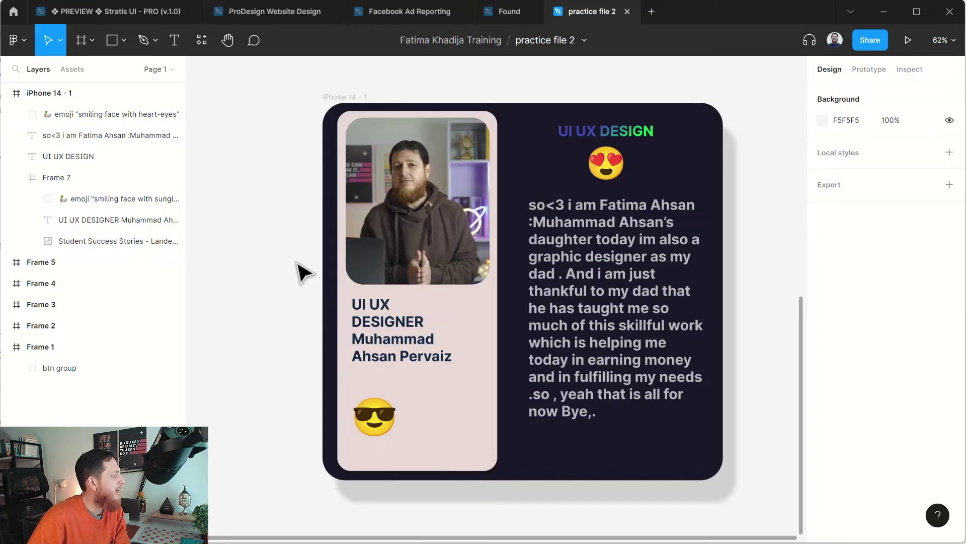
left_click(361, 104)
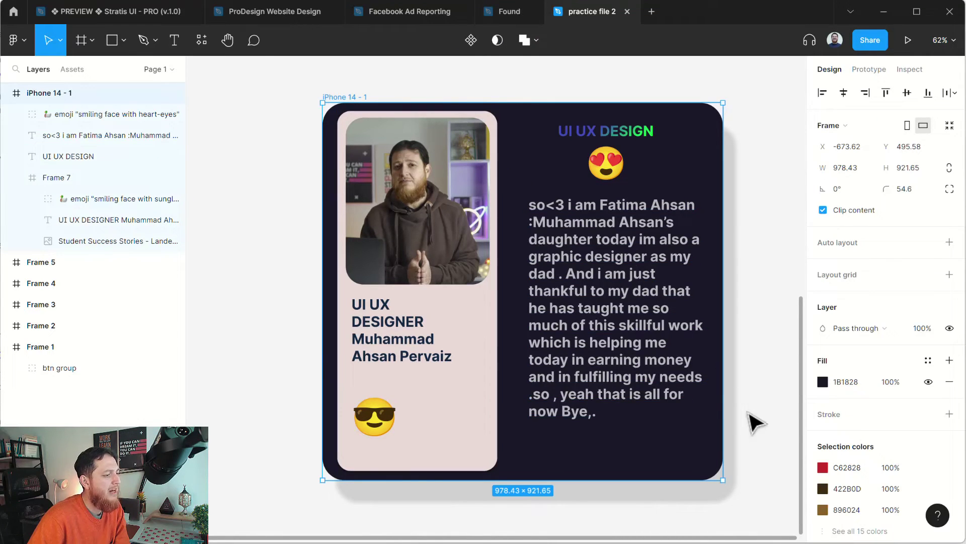
left_click(855, 384)
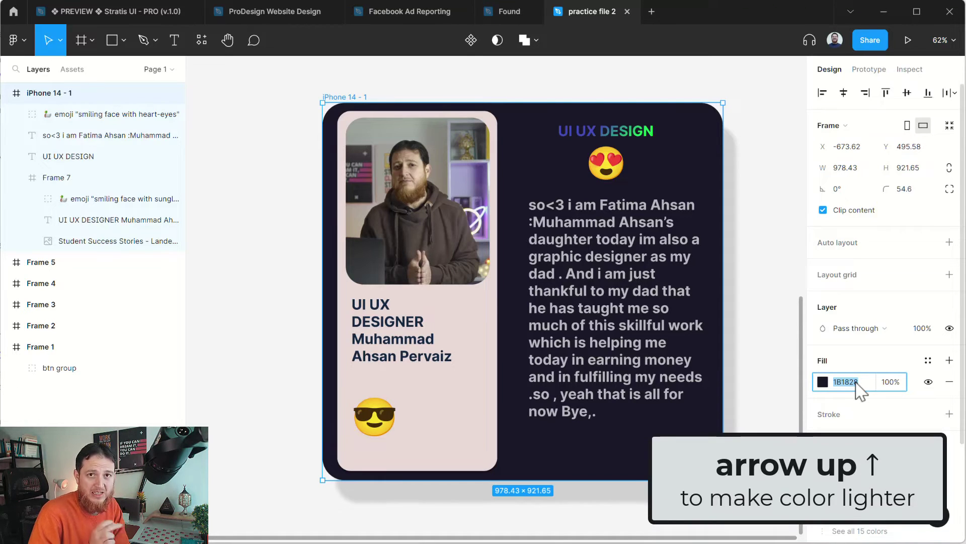
- Lighten the fill two steps, then darken it step by step to 141121
key("Up")
key("Up")
key("Up")
key("Up")
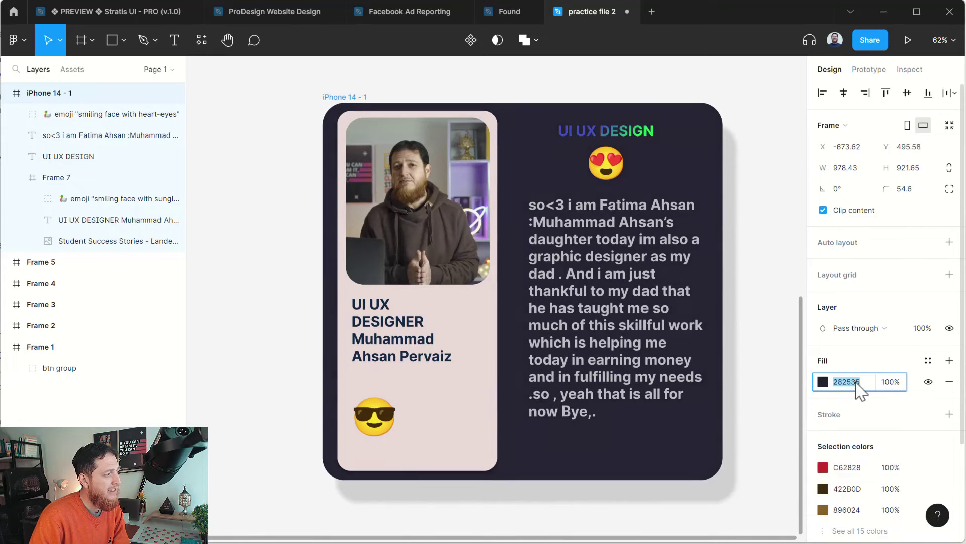
key("Up")
key("Up")
key("Up")
key("Up")
key("Up")
key("Up")
key("Up")
key("Up")
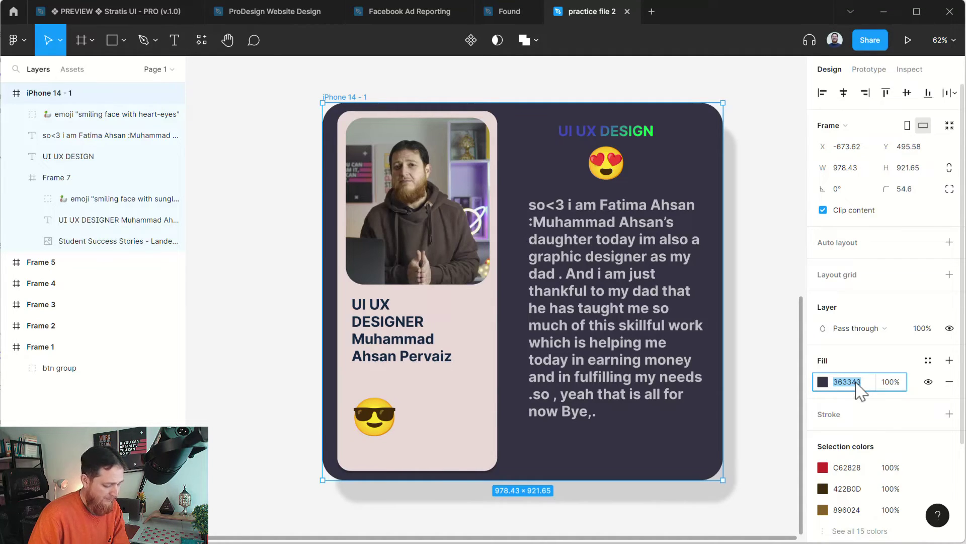
key("Down")
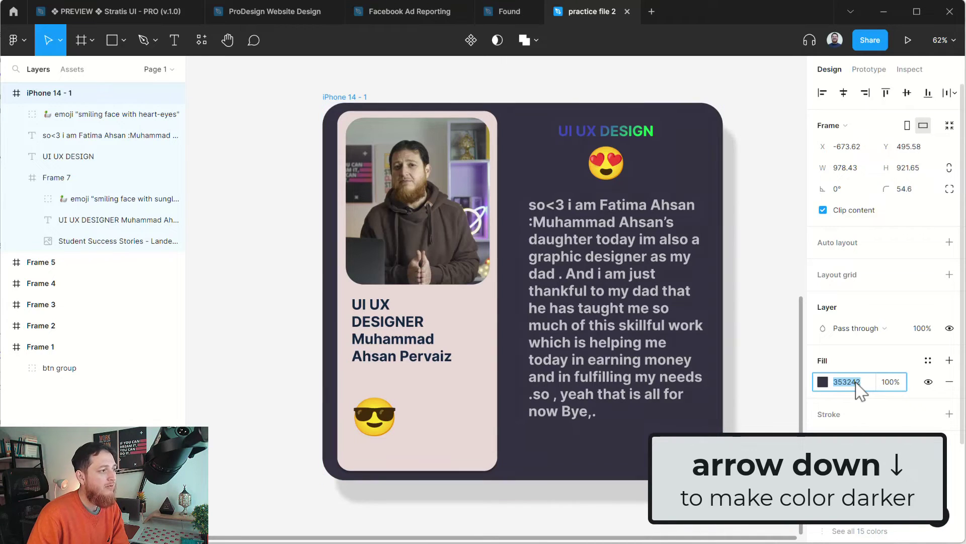
key("Down")
key("Down")
key("Down")
key("Down")
key("Down")
key("Down")
key("Down")
key("Down")
key("Down")
key("Down")
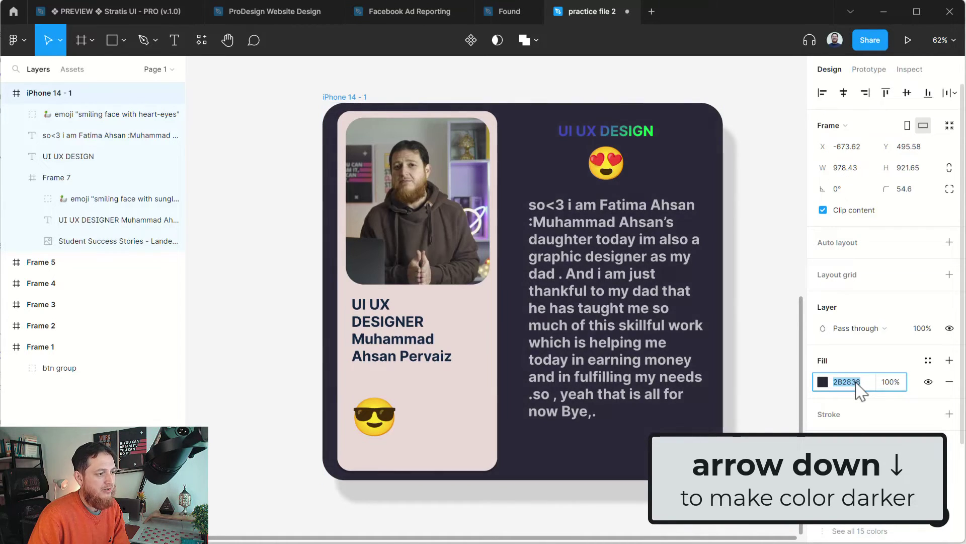
key("Down")
key("Down")
key("Down")
key("Down")
key("Down")
key("Down")
key("Down")
key("Down")
key("Down")
key("Down")
key("Down")
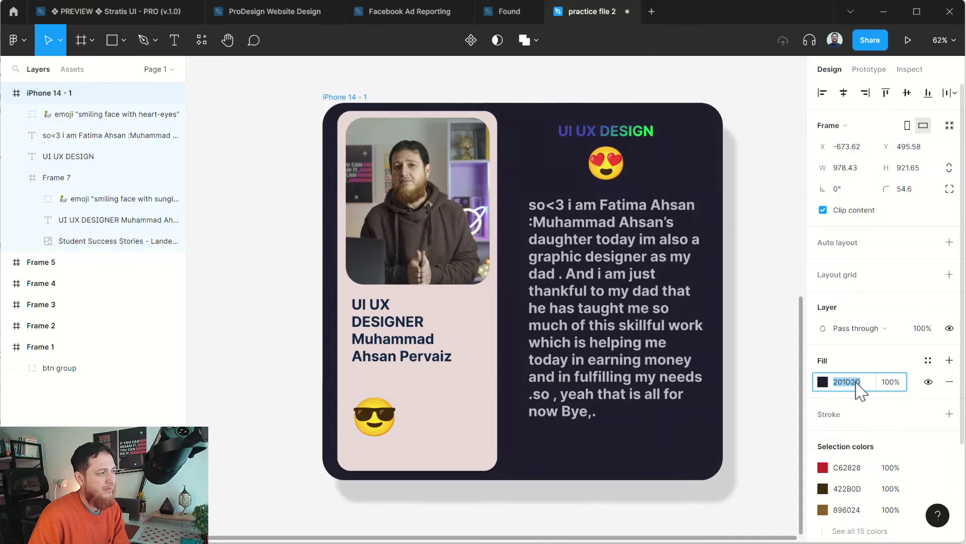
key("Down")
key("Down")
key("Down")
key("Down")
key("Down")
key("Down")
key("Down")
key("Down")
key("Down")
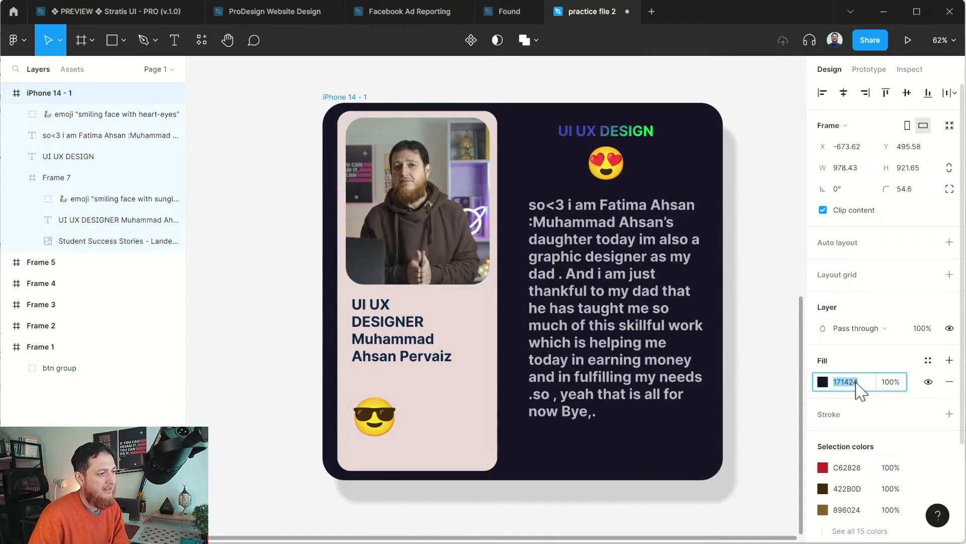
key("Down")
key("Down")
key("Down")
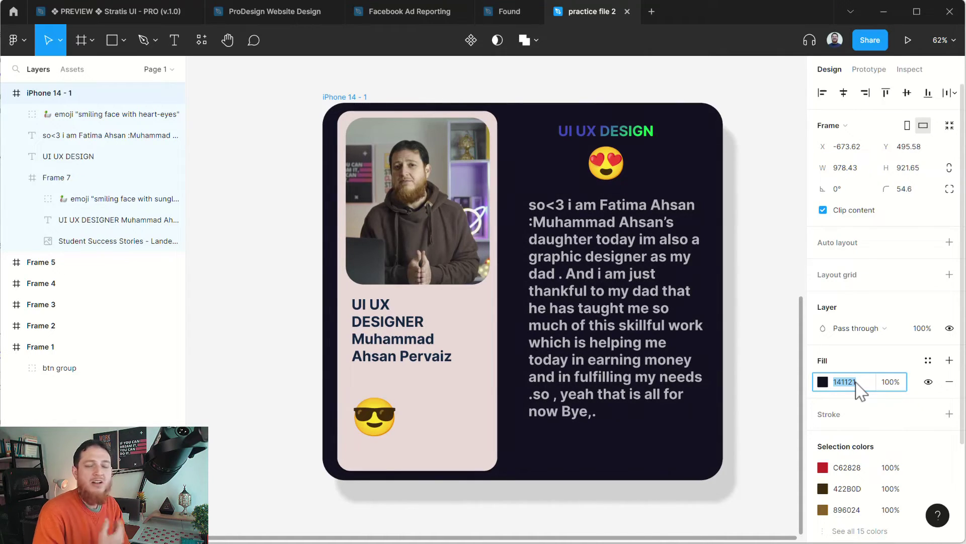
- Arrow Frame 7's fill lighter to FFFAFA, then darker to 858080
left_click(455, 405)
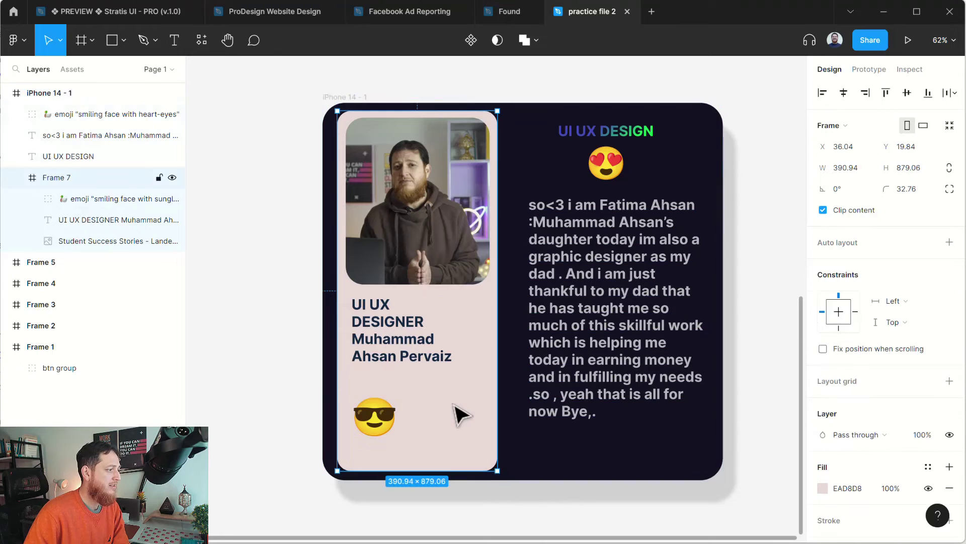
left_click(846, 488)
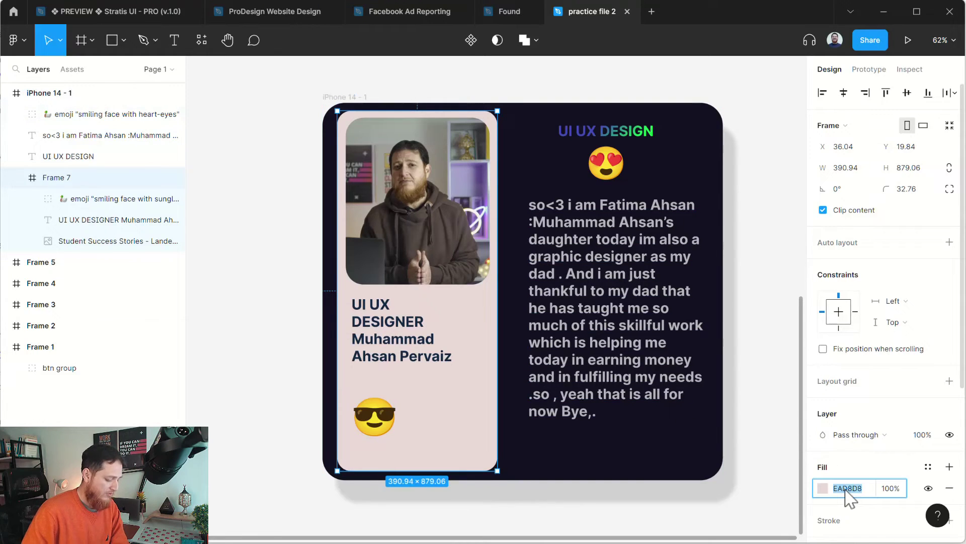
key("Up")
key("Up")
key("Up")
key("Up")
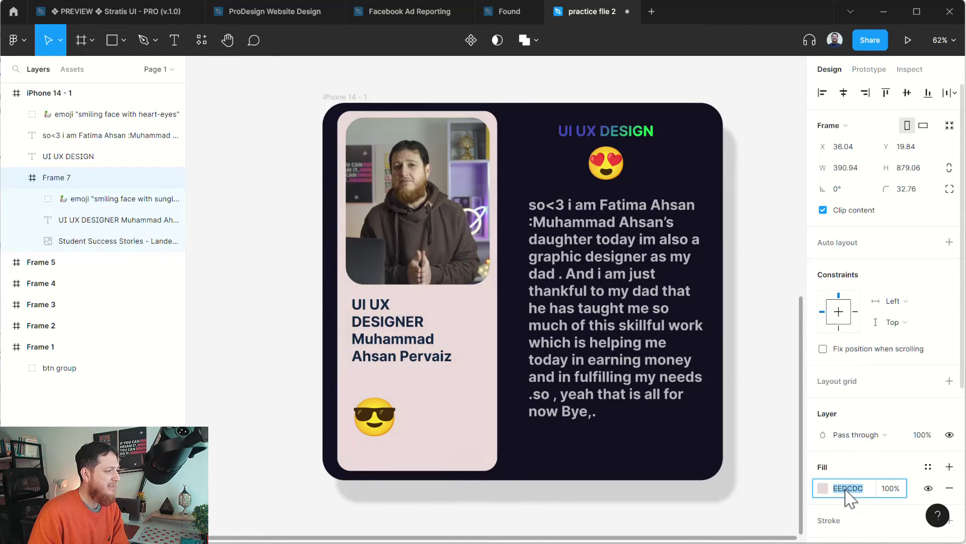
key("Up")
key("Up")
key("Up")
key("Up")
key("Up")
key("Up")
key("Up")
key("Up")
key("Up")
key("Up")
key("Up")
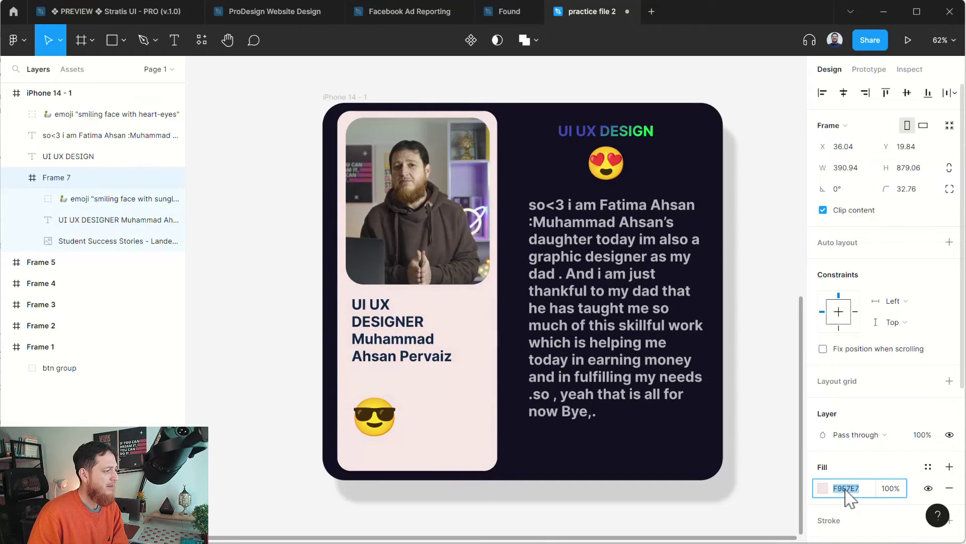
key("Up")
key("Up")
key("Up")
key("Up")
key("Up")
key("Up")
key("Up")
key("Up")
key("Up")
key("Up")
key("Up")
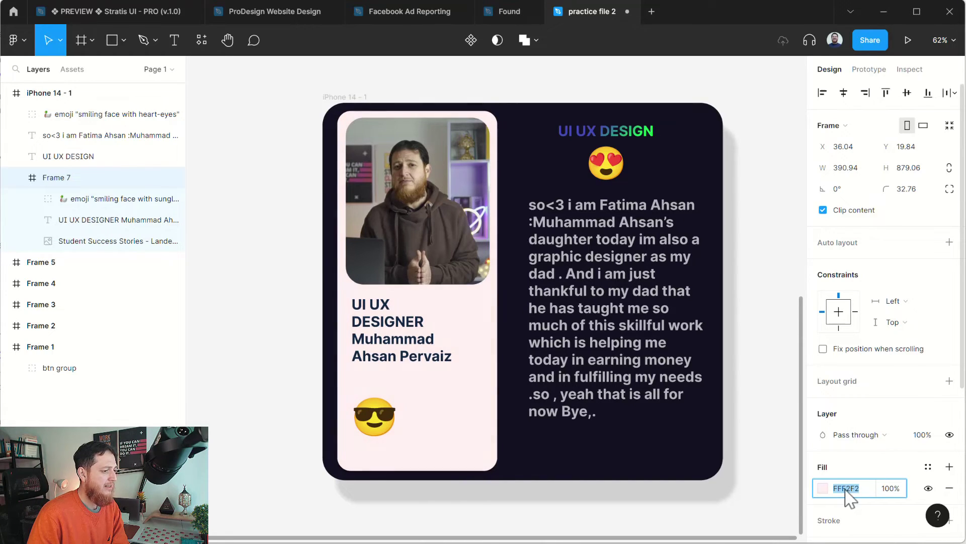
key("Up")
key("Up")
key("Up")
key("Up")
key("Up")
key("Up")
key("Up")
key("Up")
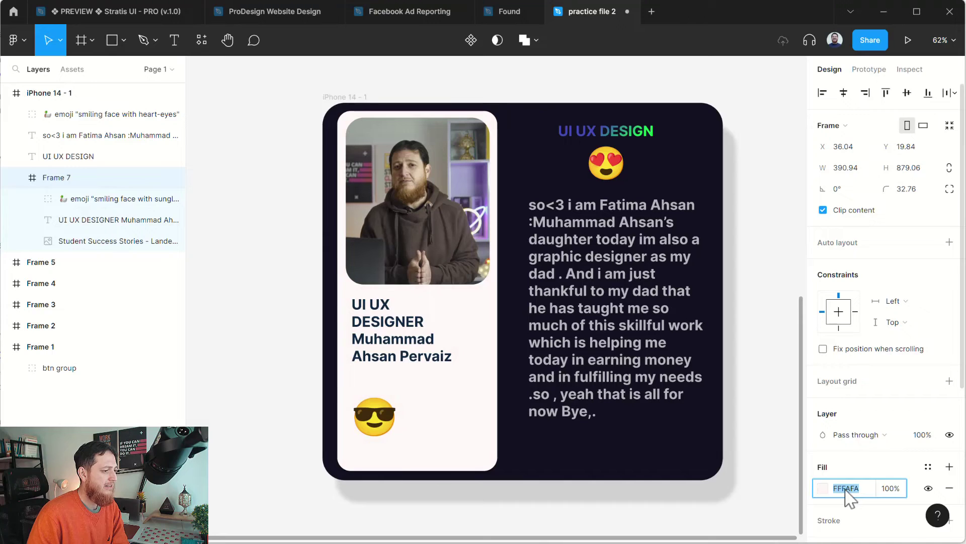
key("Down")
key("Down")
key("Down")
key("Down")
key("Down")
key("Down")
key("Down")
key("Down")
key("Down")
key("Down")
key("Down")
key("Down")
key("Down")
key("Down")
key("Down")
key("Down")
key("Down")
key("Down")
key("Down")
key("Down")
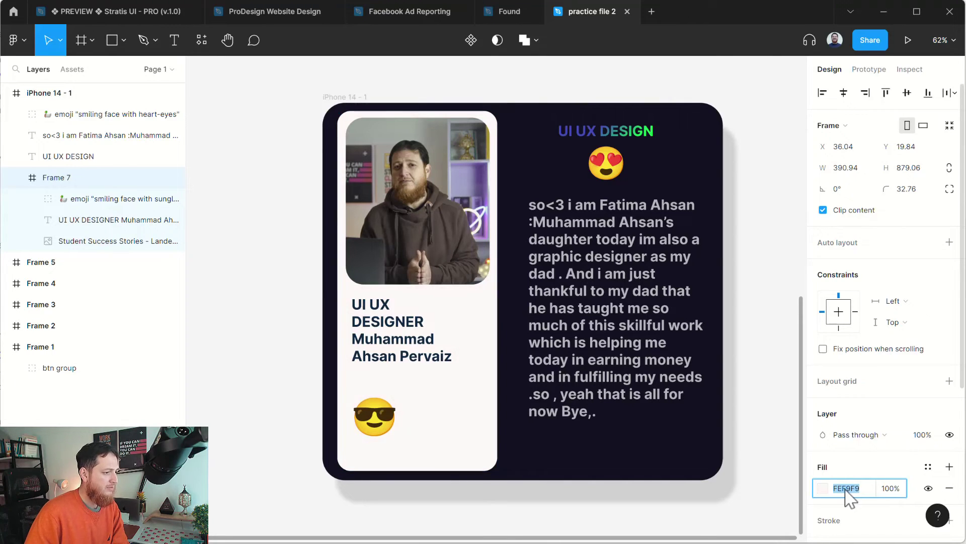
key("Down")
key("Down")
key("Down")
key("Down")
key("Down")
key("Down")
key("Down")
key("Down")
key("Down")
key("Down")
key("Down")
key("Down")
key("Down")
key("Down")
key("Down")
key("Down")
key("Down")
key("Down")
key("Down")
key("Down")
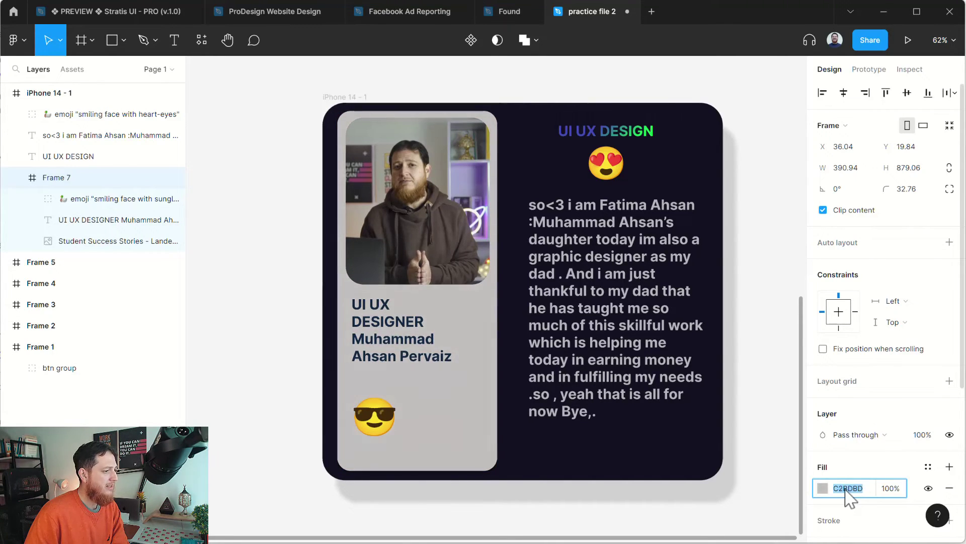
key("Down")
key("Down")
key("Down")
key("Down")
key("Down")
key("Down")
key("Down")
key("Down")
key("Down")
key("Down")
key("Down")
key("Down")
key("Down")
key("Down")
key("Down")
key("Down")
key("Down")
key("Down")
key("Down")
key("Down")
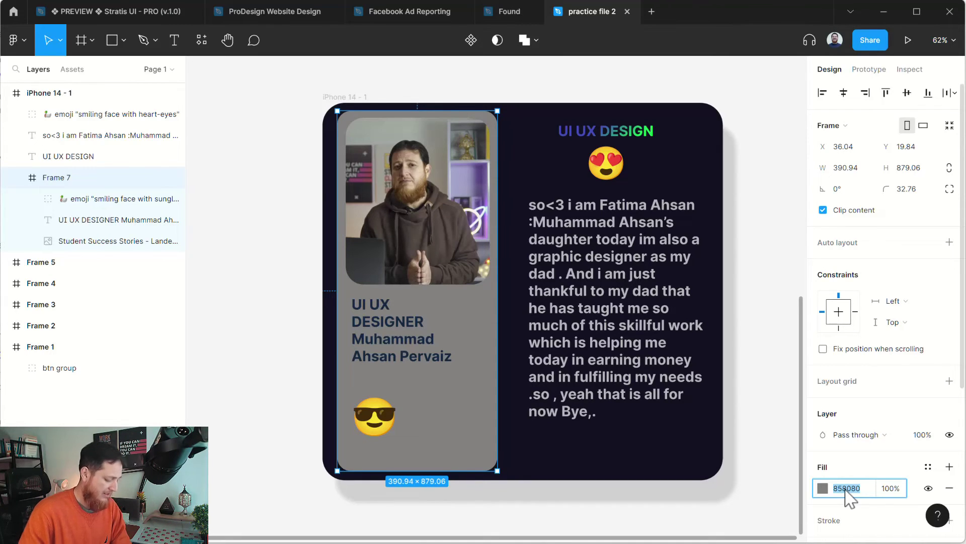
- Enter progressively lighter fills ABA6A6, C0BBBB, D5D0D0, F7F2F2, ending at F8F3F3
type("ABA6A6")
key("Return")
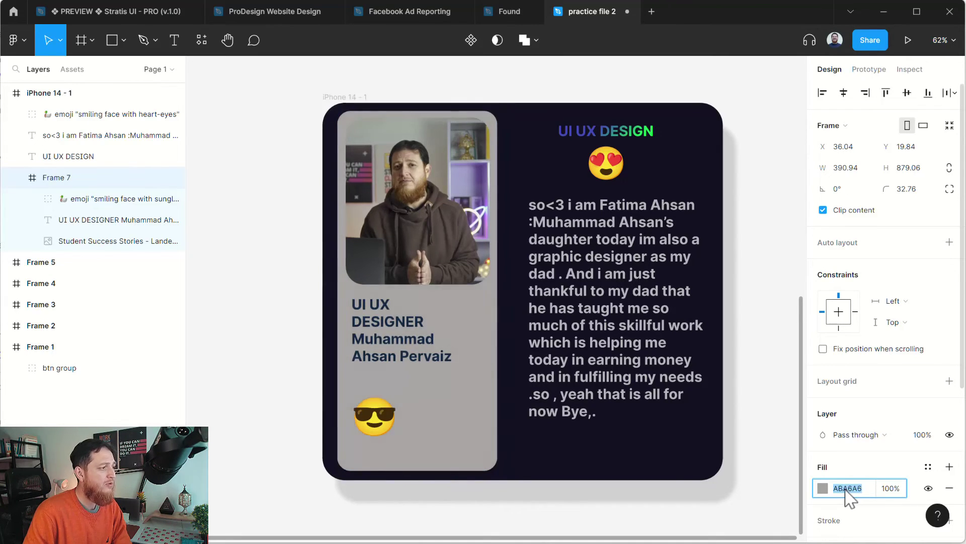
type("C0BBBB")
key("Return")
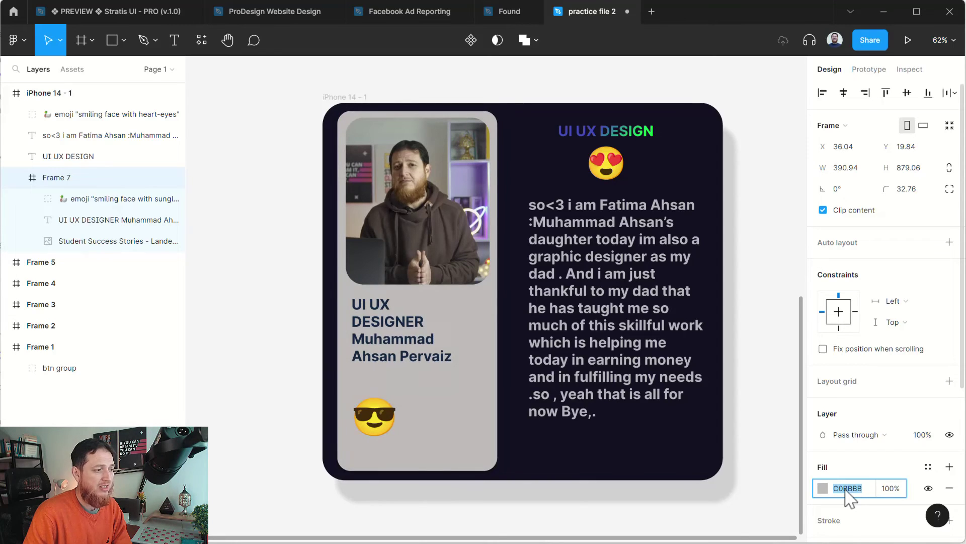
type("D5D0D0")
key("Return")
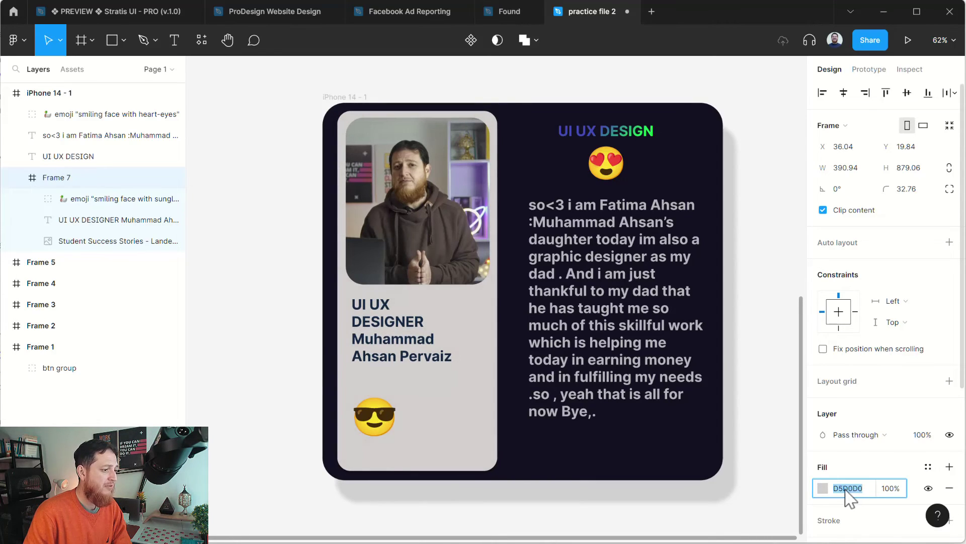
type("F7F2F2")
key("Return")
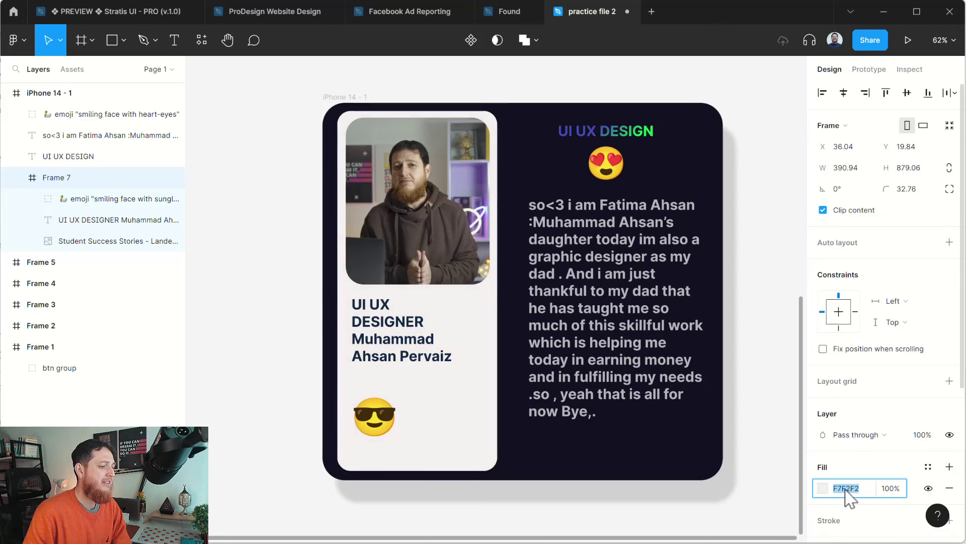
type("F8F3F3")
key("Return")
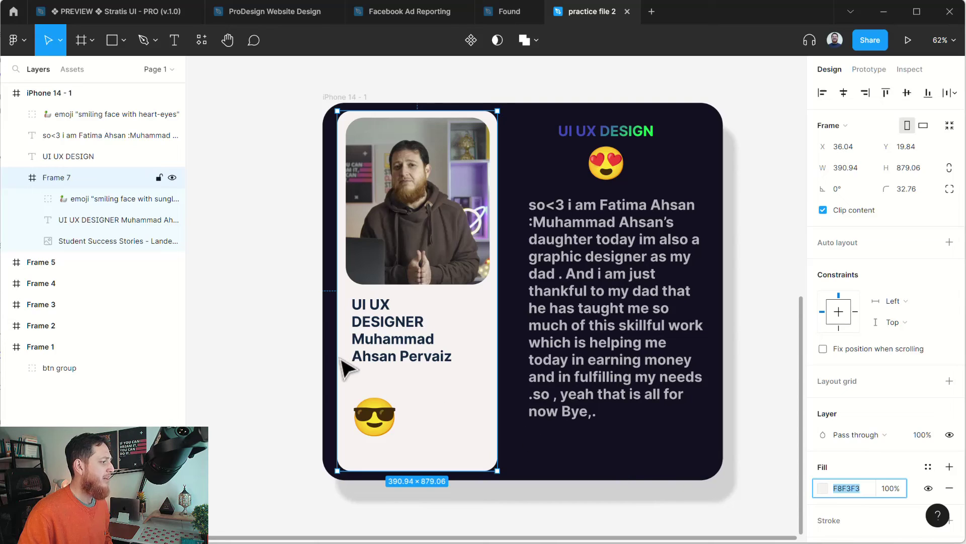
left_click(295, 359)
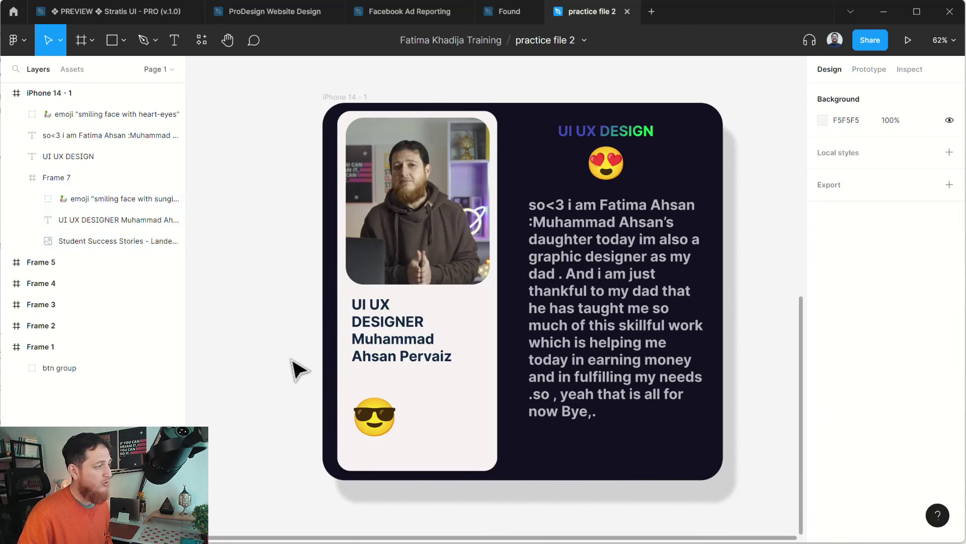
scroll(295, 371, "up", 10)
scroll(297, 370, "up", 4)
scroll(297, 370, "down", 2)
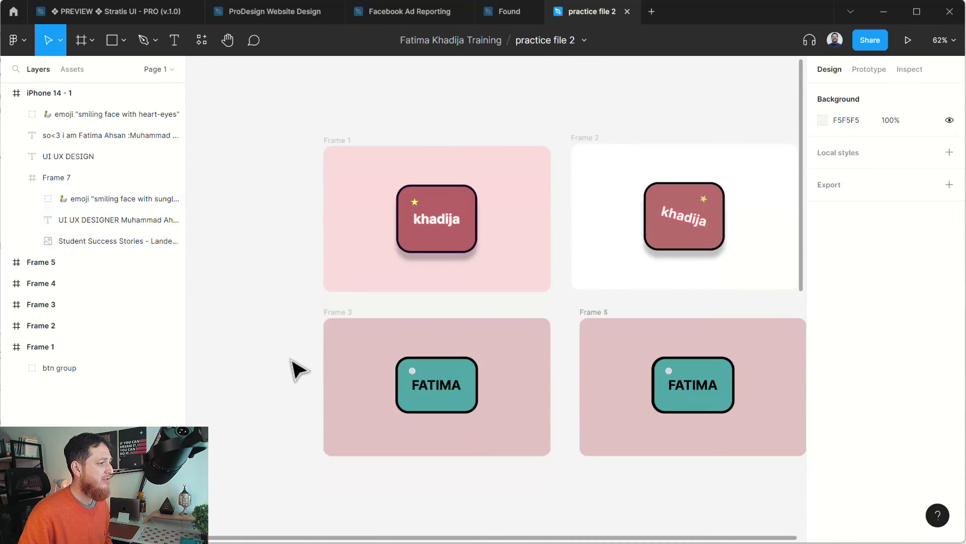
scroll(297, 370, "down", 10)
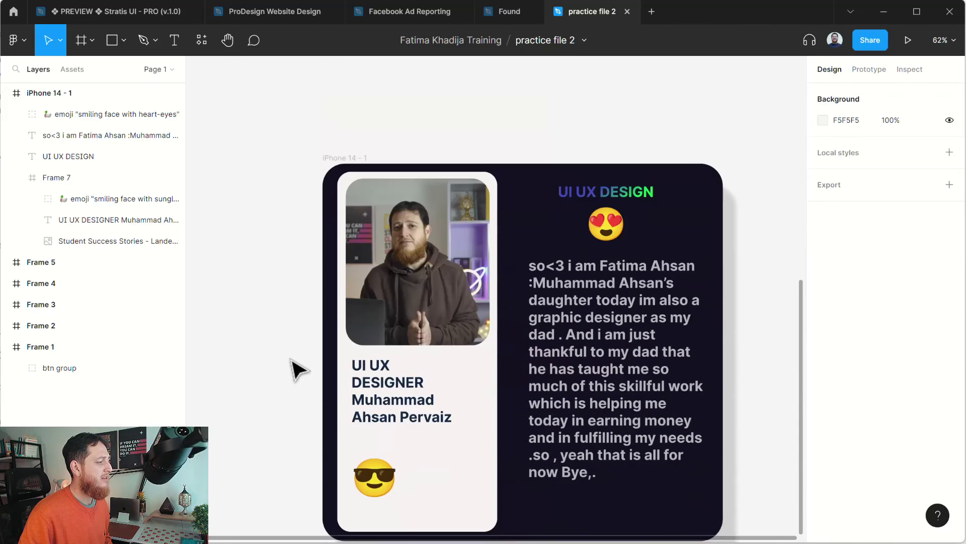